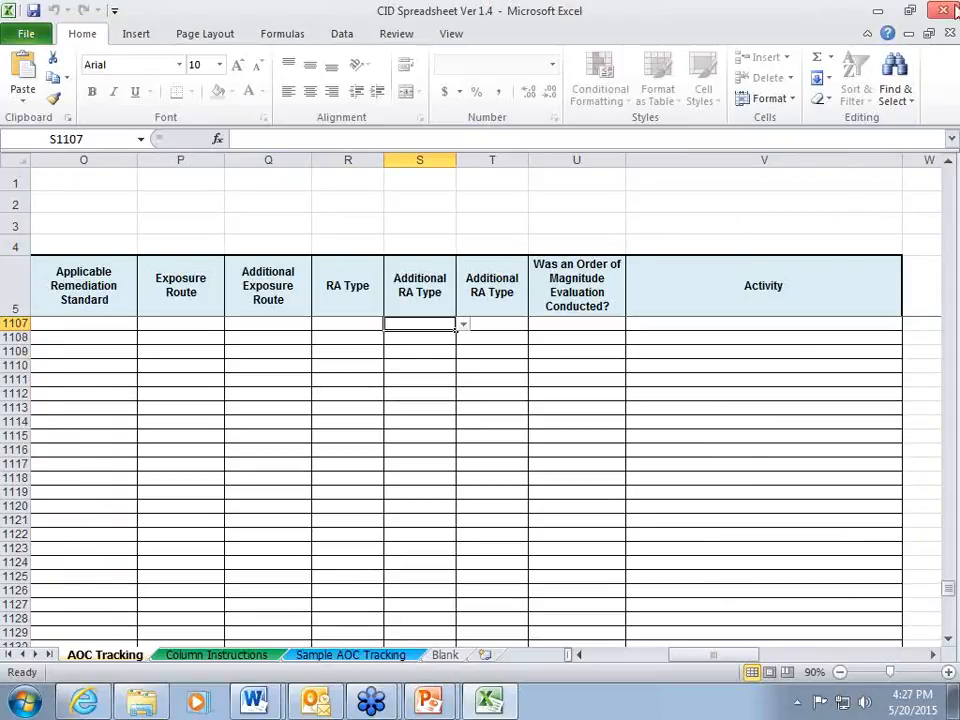
Return to the first data rows of the AOC Tracking sheet and step through the entry cells of rows 17 and 18.
scroll(425, 285, up, 6)
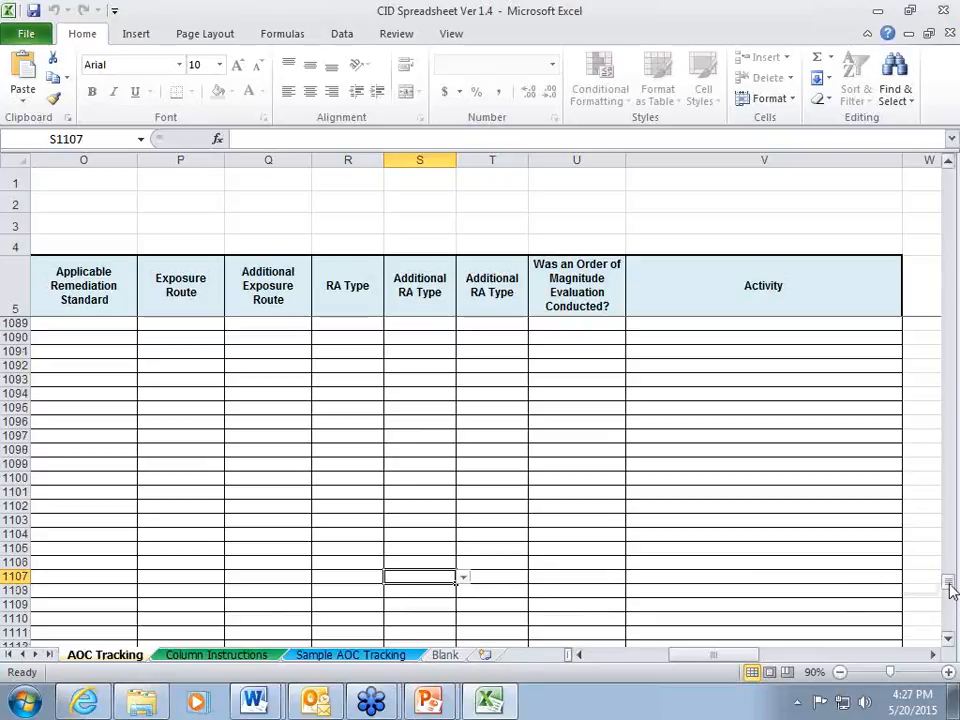
drag(951, 580, 950, 170)
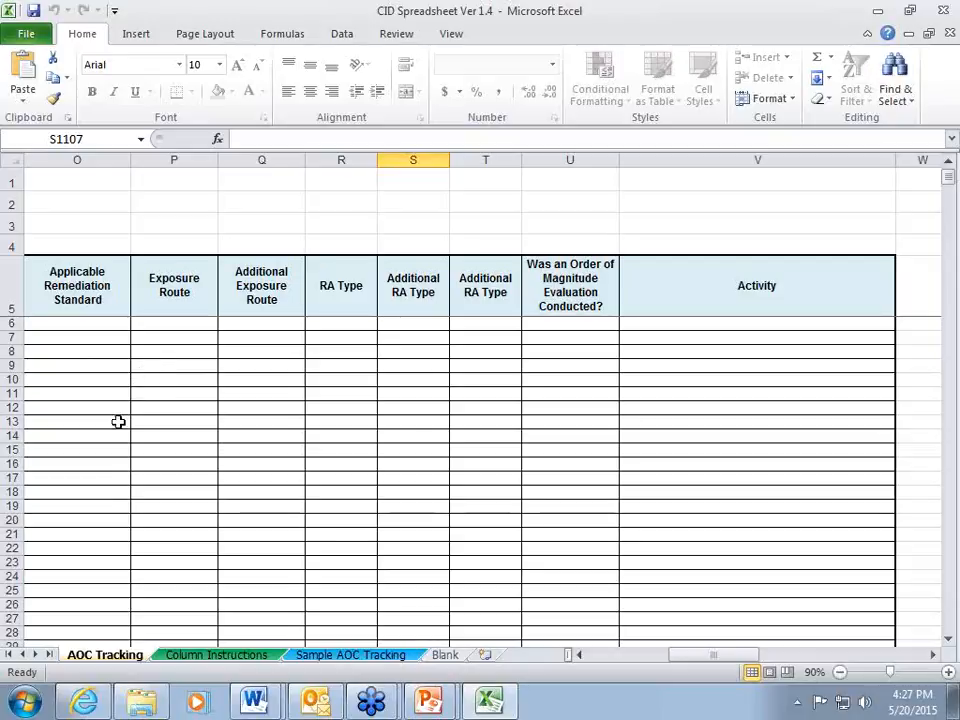
click(340, 481)
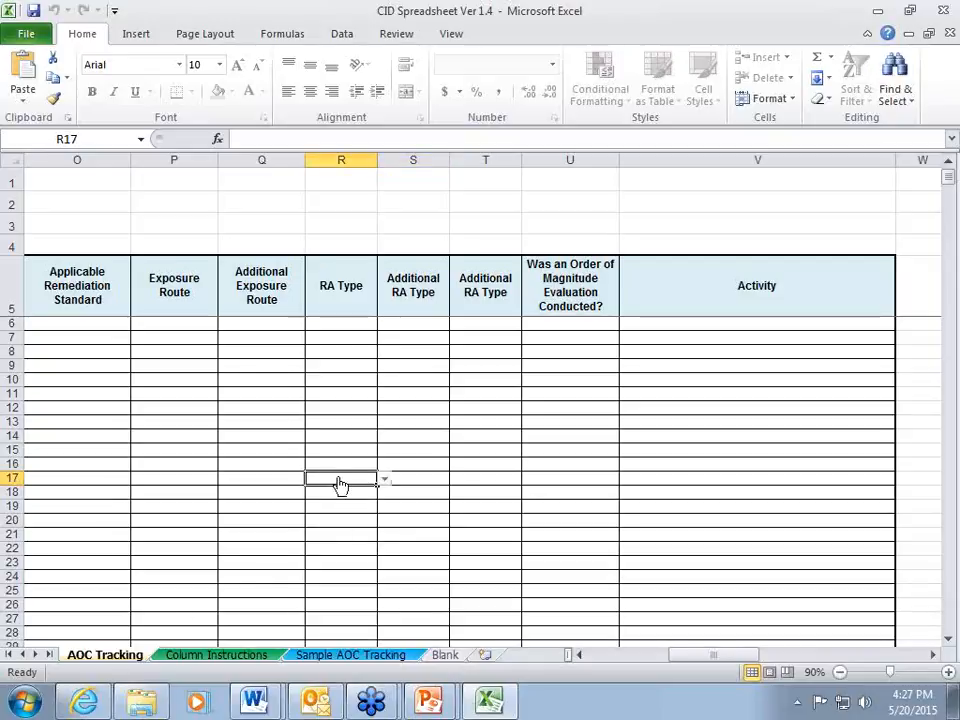
key(Tab)
key(Tab)
key(Tab)
key(Tab)
key(Return)
key(Tab)
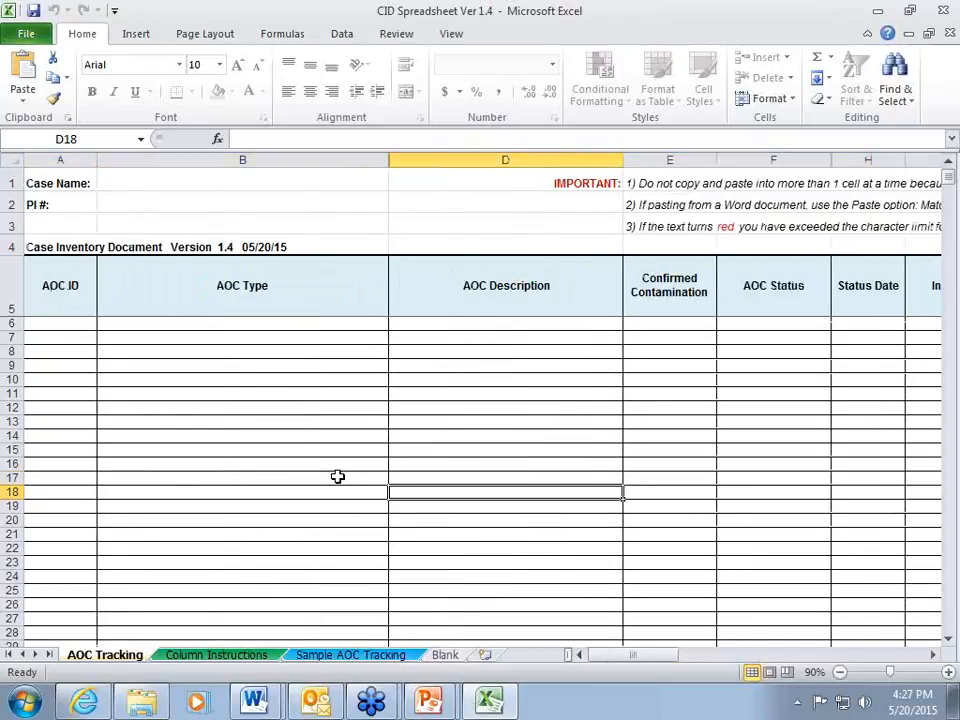
key(Tab)
key(Tab)
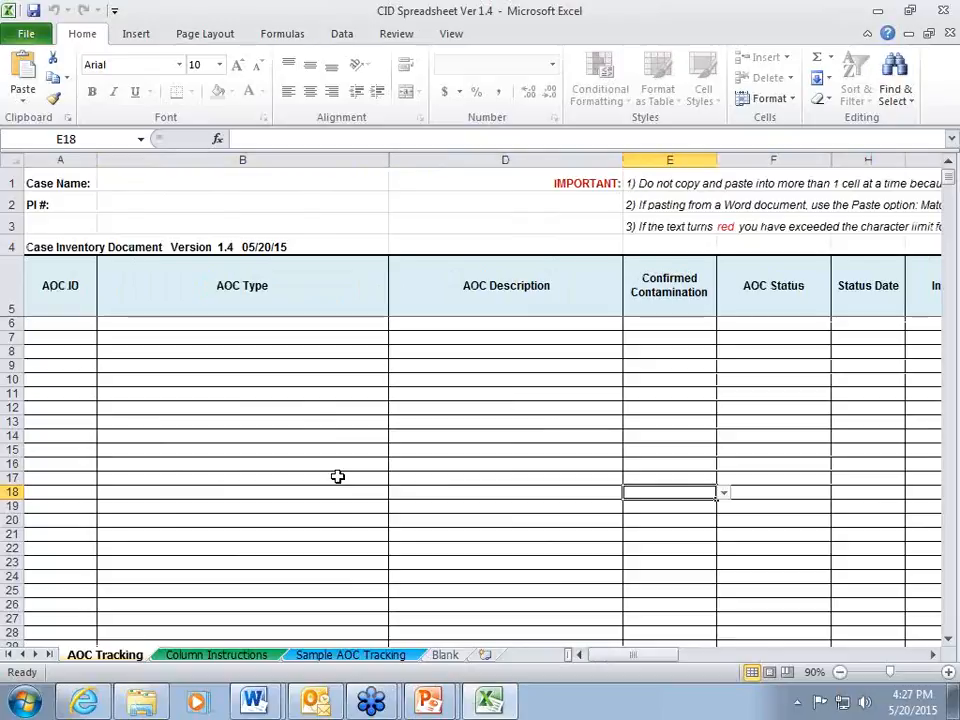
key(shift+Tab)
key(shift+Tab)
key(shift+Tab)
key(shift+Tab)
key(shift+Tab)
key(Tab)
key(Return)
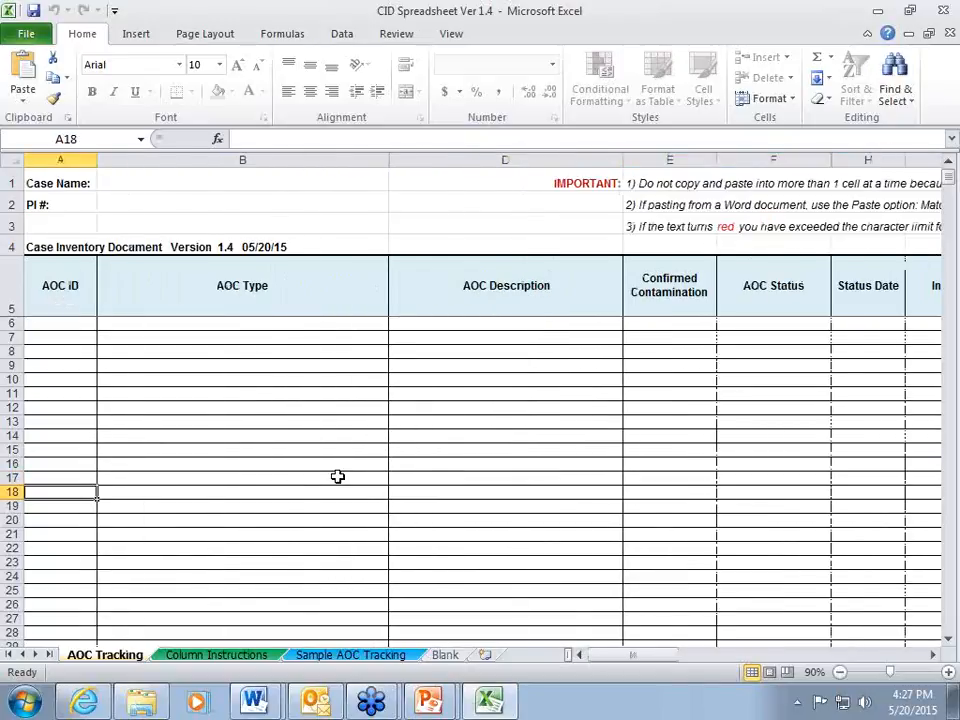
Go to the last used cell of the AOC Tracking sheet and return to the first AOC ID entry cell, A6.
key(Up)
key(Up)
key(Up)
key(Up)
key(Up)
key(Up)
key(Up)
key(Up)
key(Up)
key(Up)
key(Up)
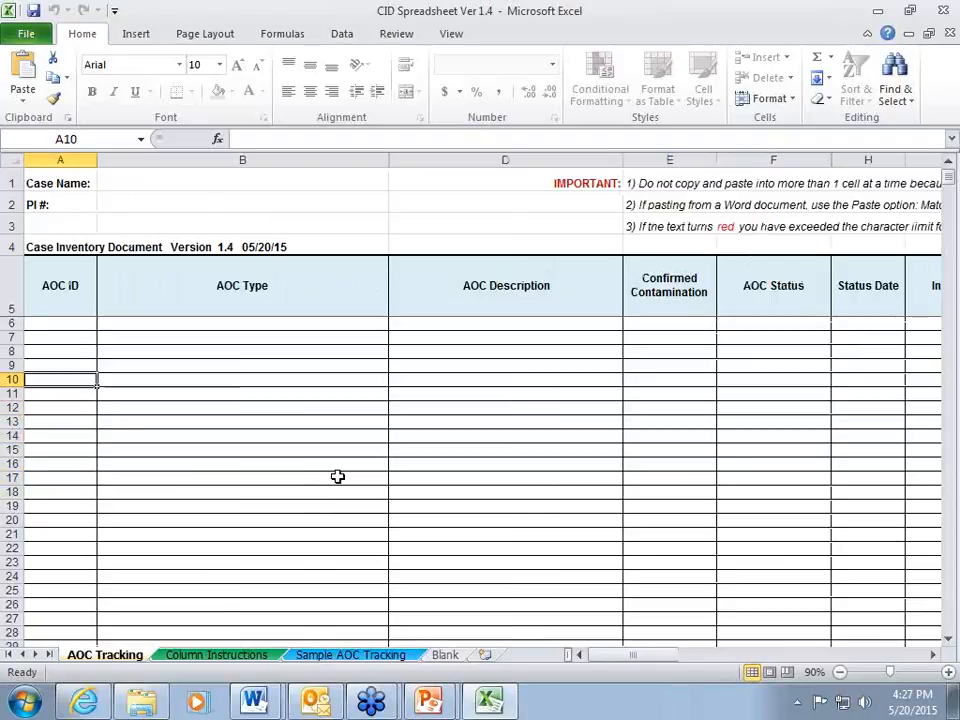
key(Up)
key(ctrl+End)
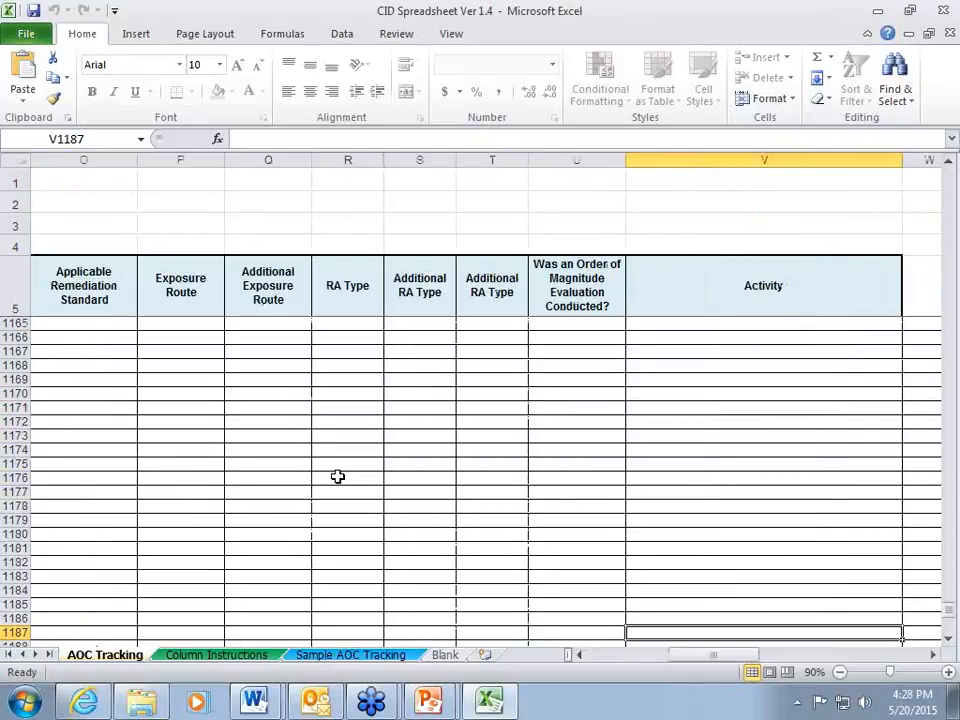
key(Left)
key(Right)
key(ctrl+Home)
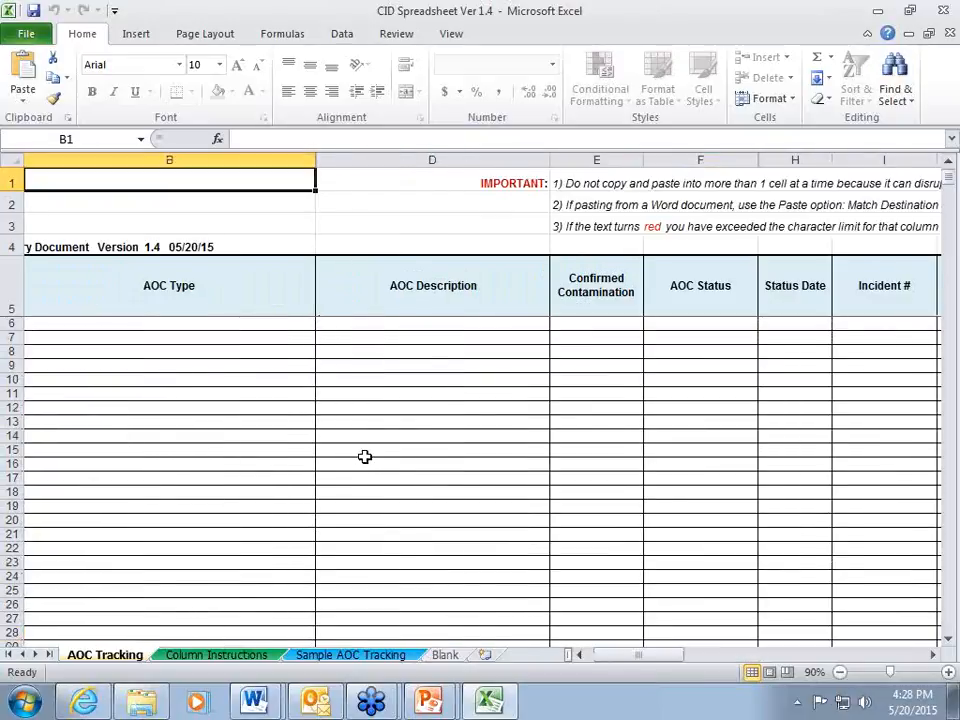
key(ctrl+Home)
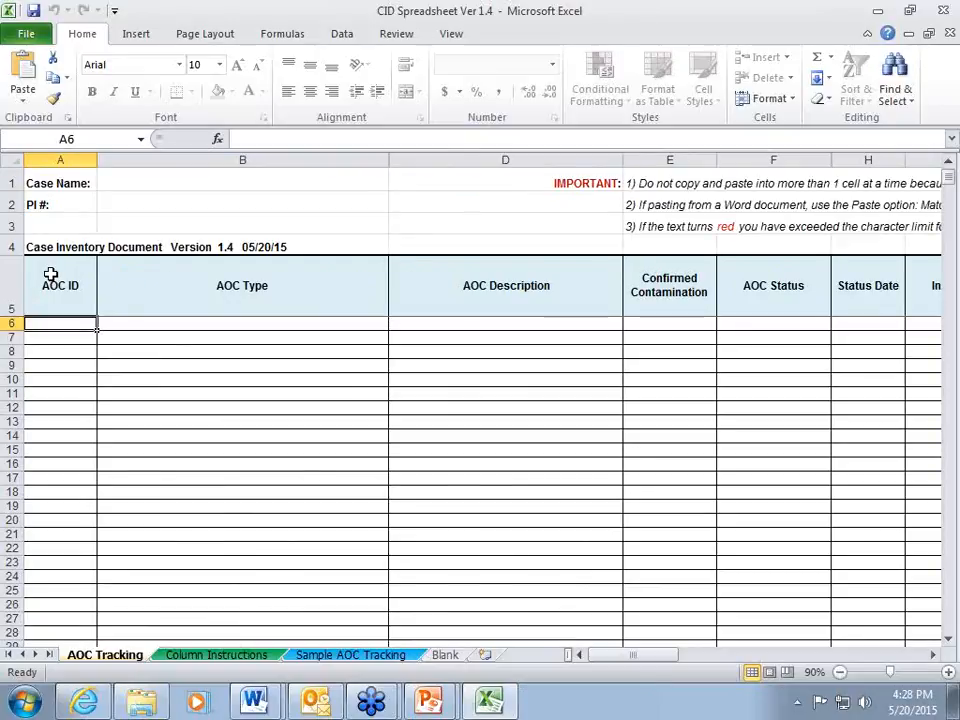
Switch to the Word document "CID paste example paragraphs".
mouse_move(265, 701)
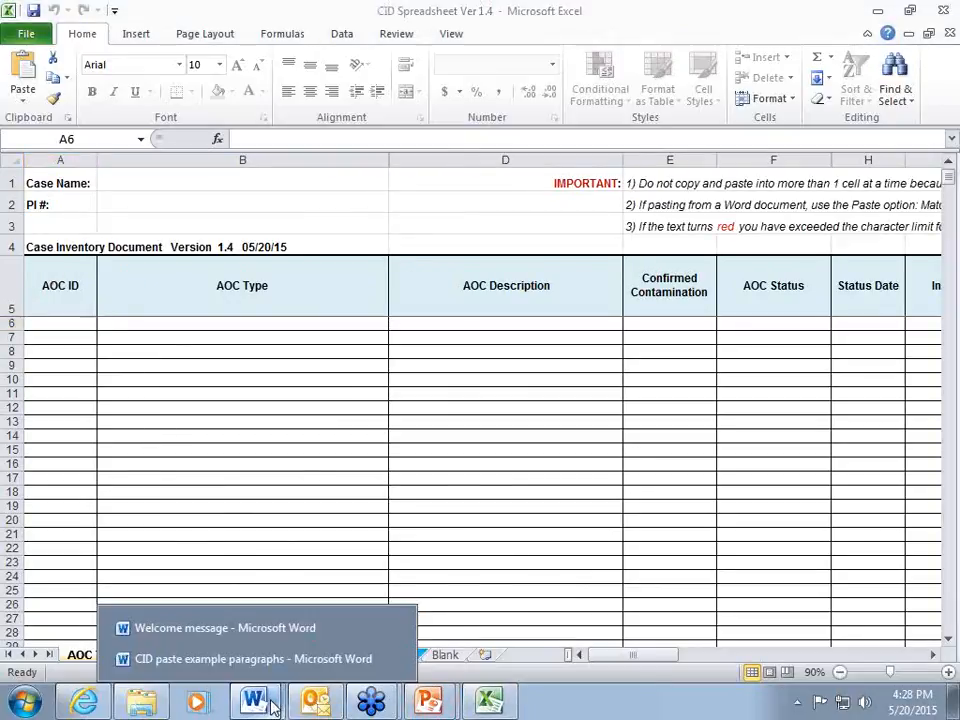
click(258, 658)
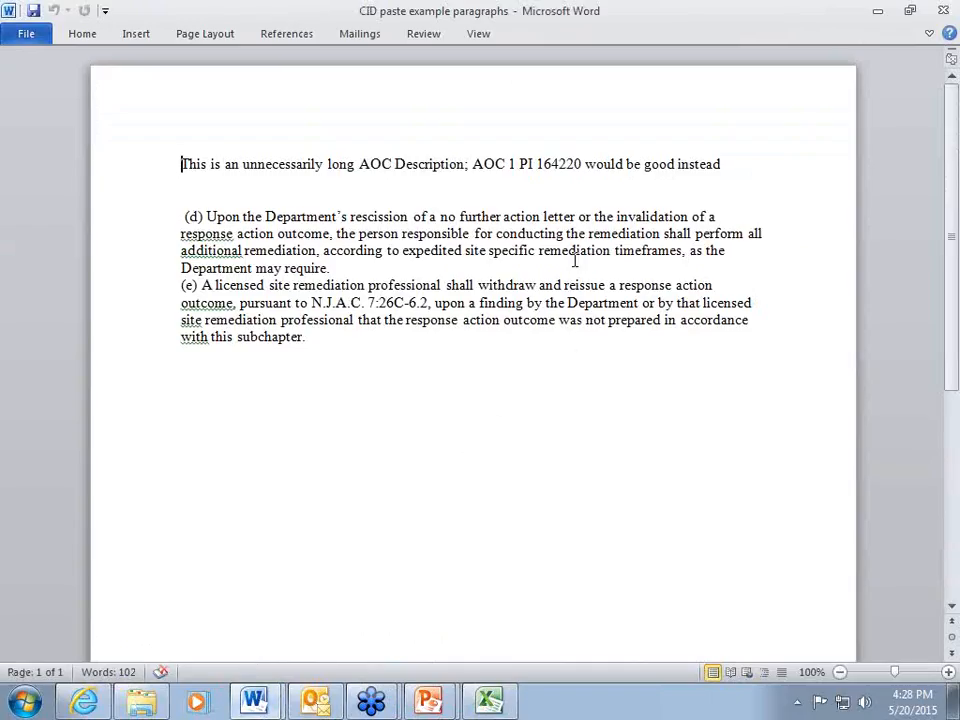
click(182, 214)
key(Delete)
drag(182, 214, 311, 268)
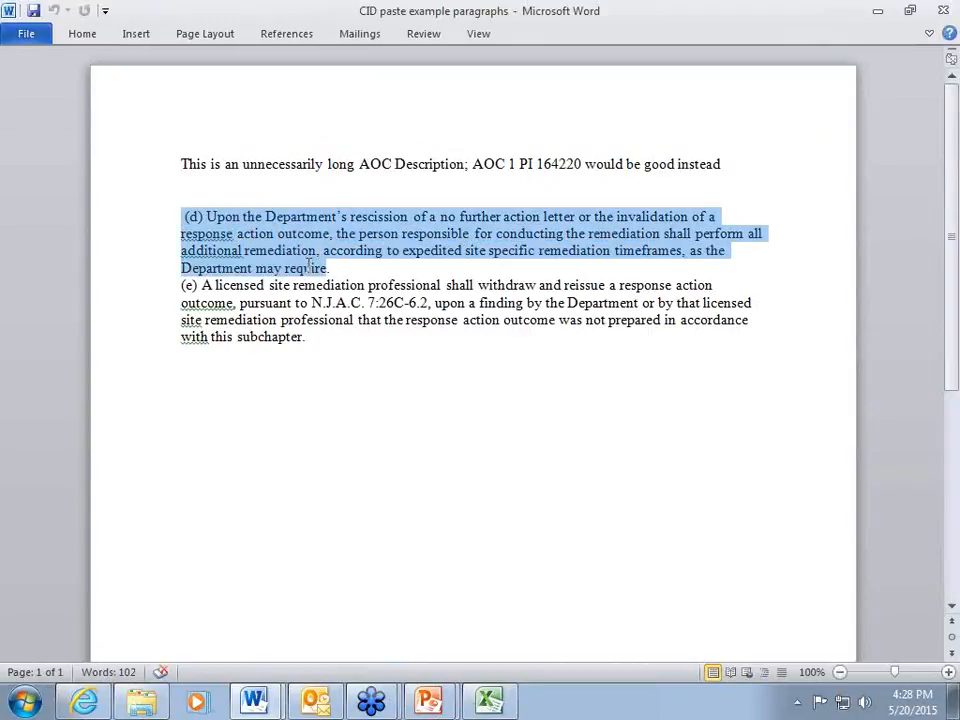
click(181, 163)
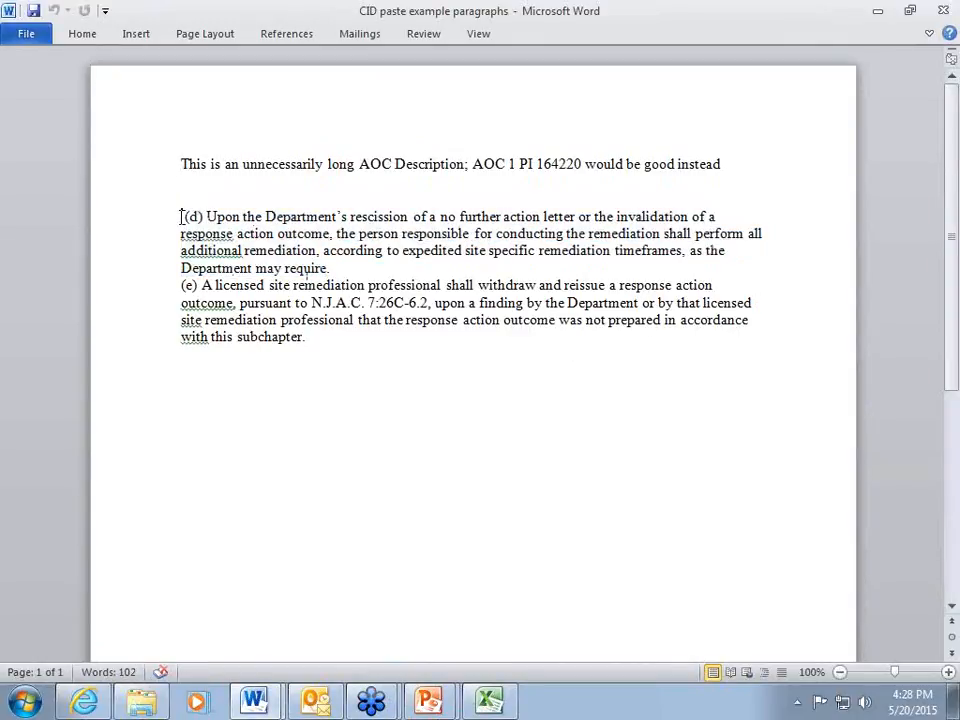
drag(182, 214, 320, 338)
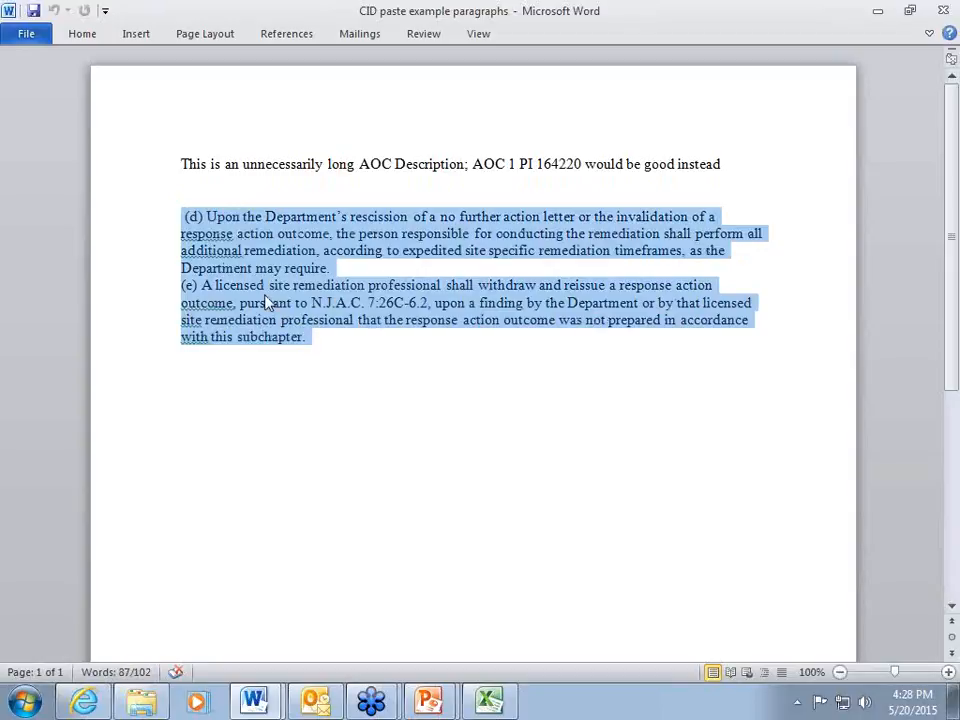
click(265, 233)
Copy the Word document's first line and paste it into AOC ID cell A6 of the Excel spreadsheet, keeping source formatting.
drag(181, 163, 737, 167)
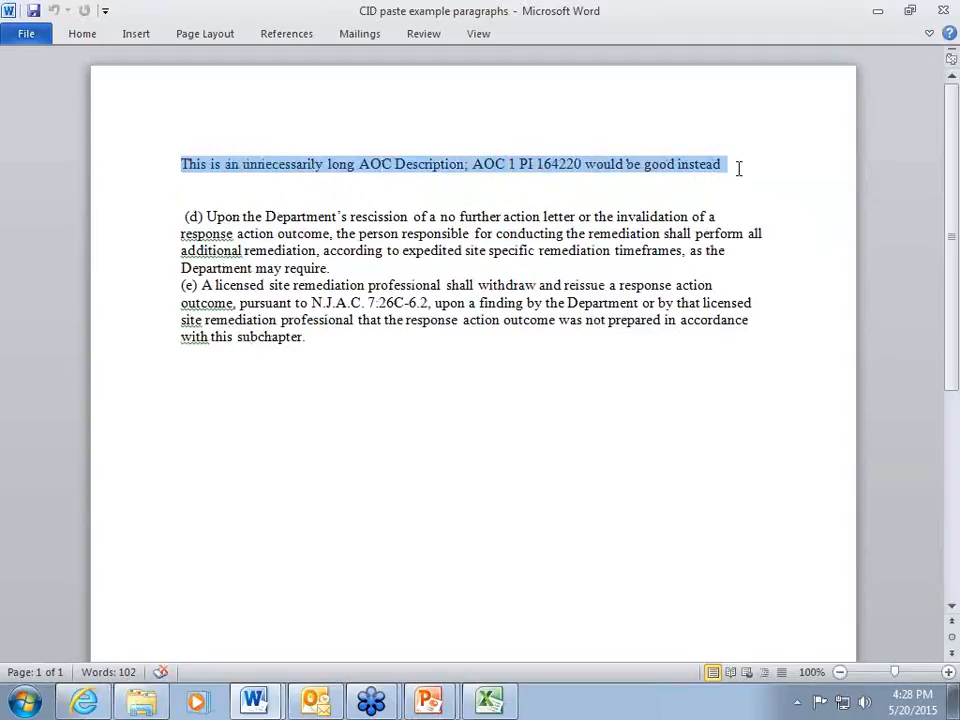
right_click(619, 167)
click(640, 193)
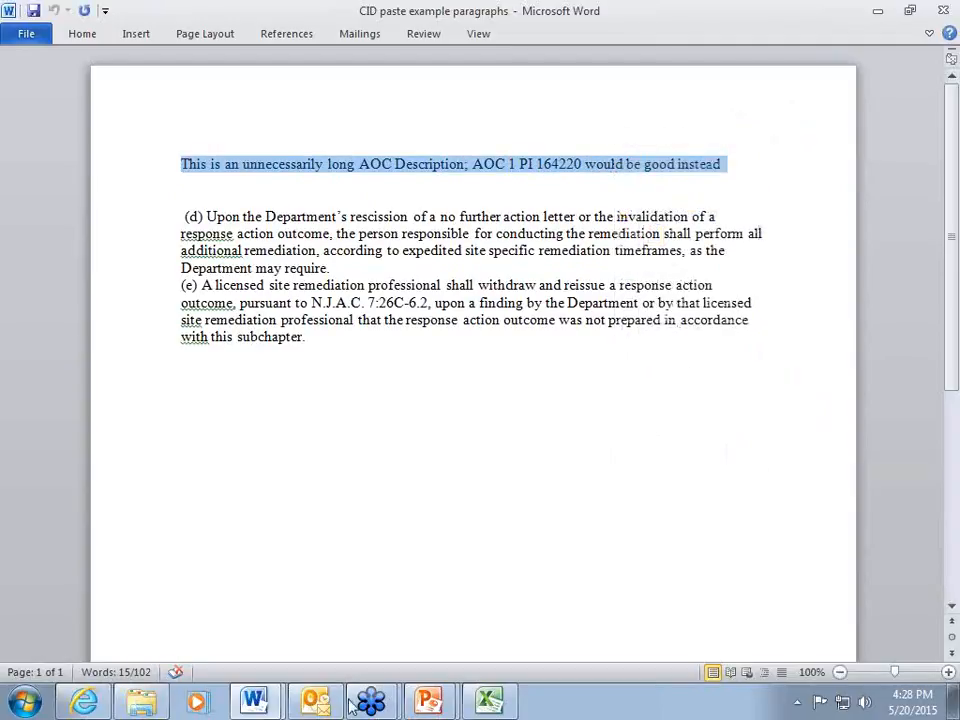
click(489, 700)
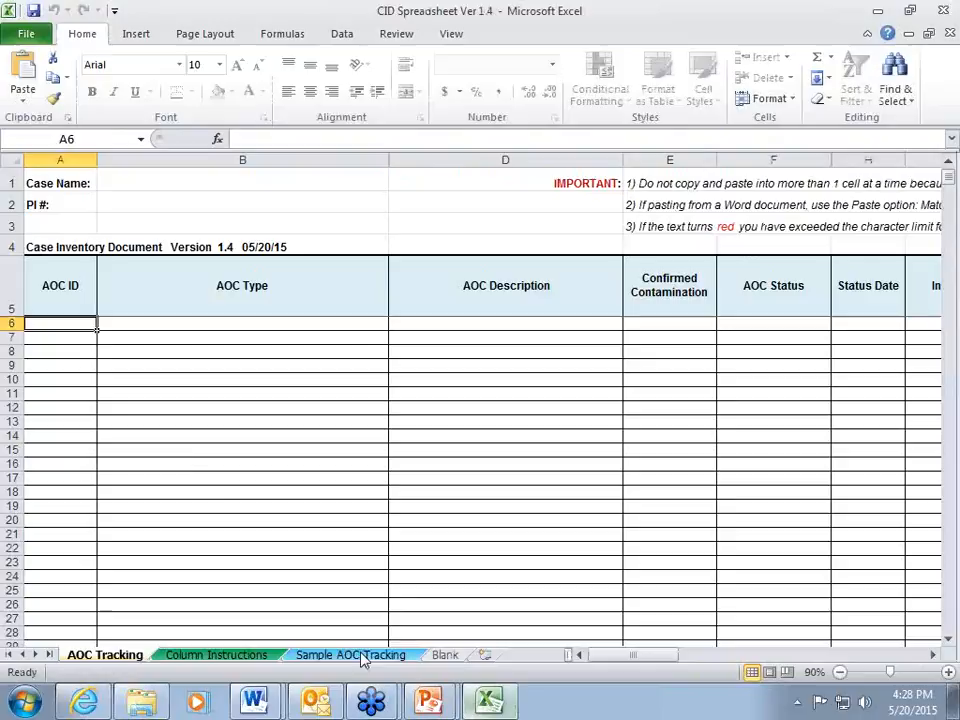
right_click(76, 327)
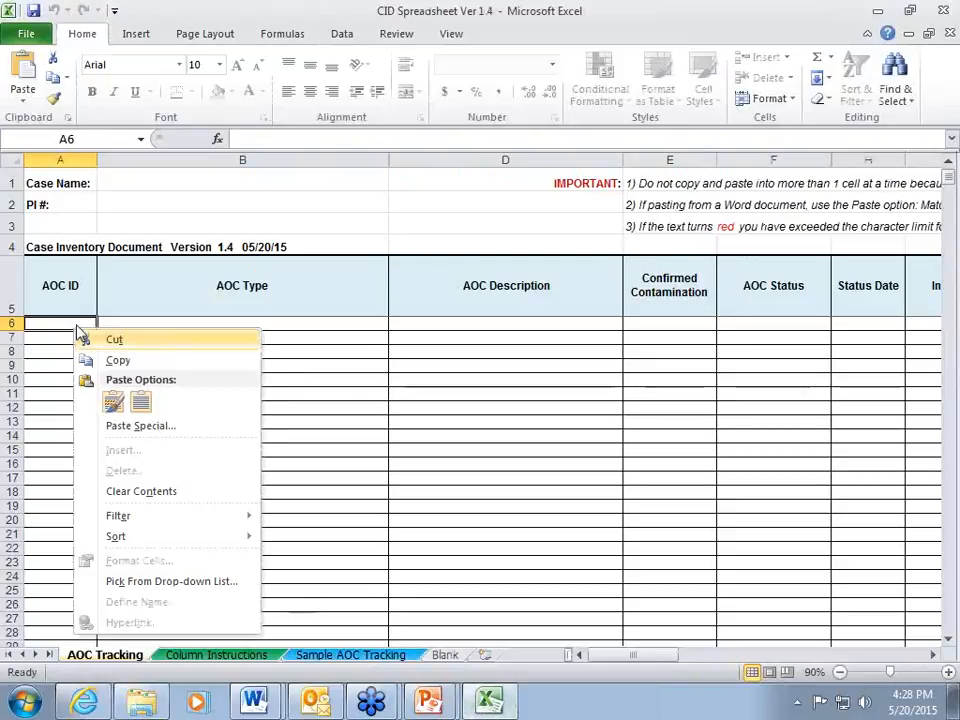
click(113, 401)
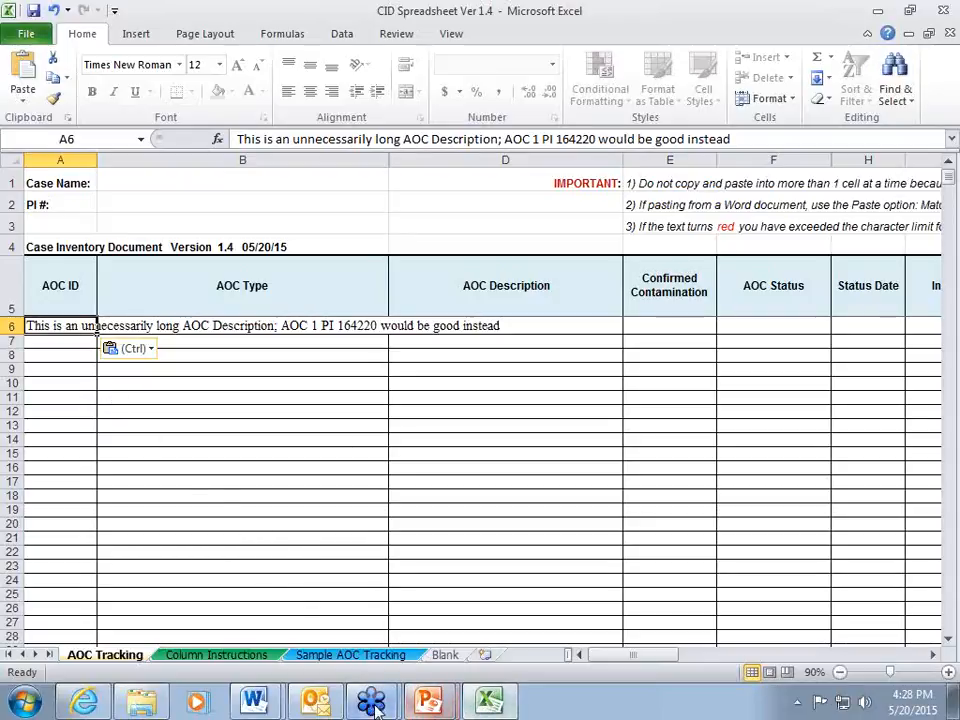
Switch back to the Word document "CID paste example paragraphs" and copy its first line again.
mouse_move(255, 703)
click(264, 655)
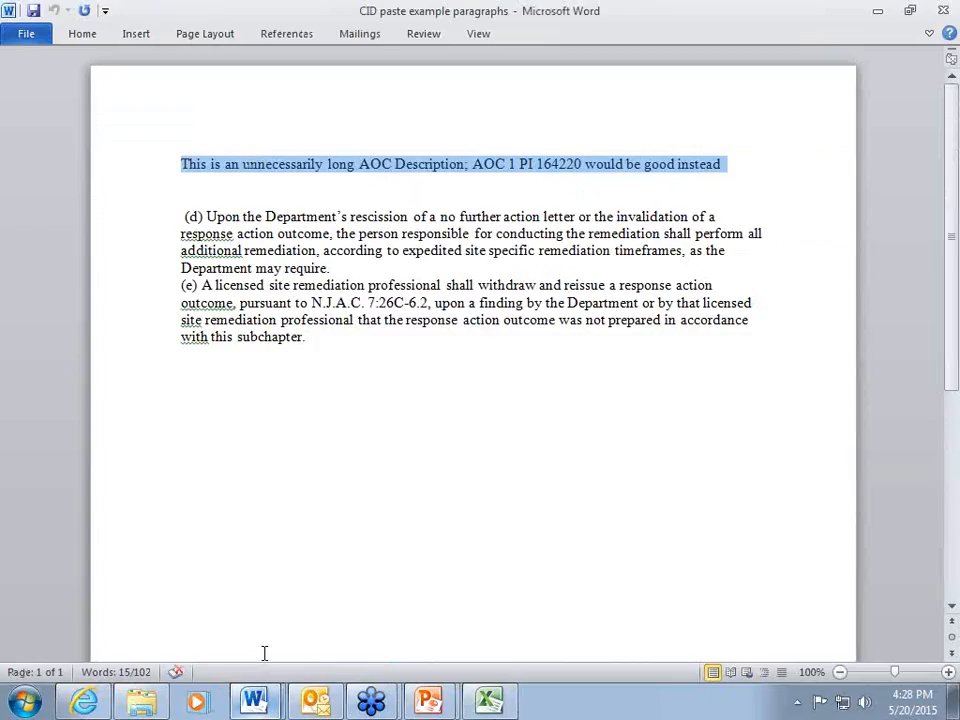
right_click(463, 170)
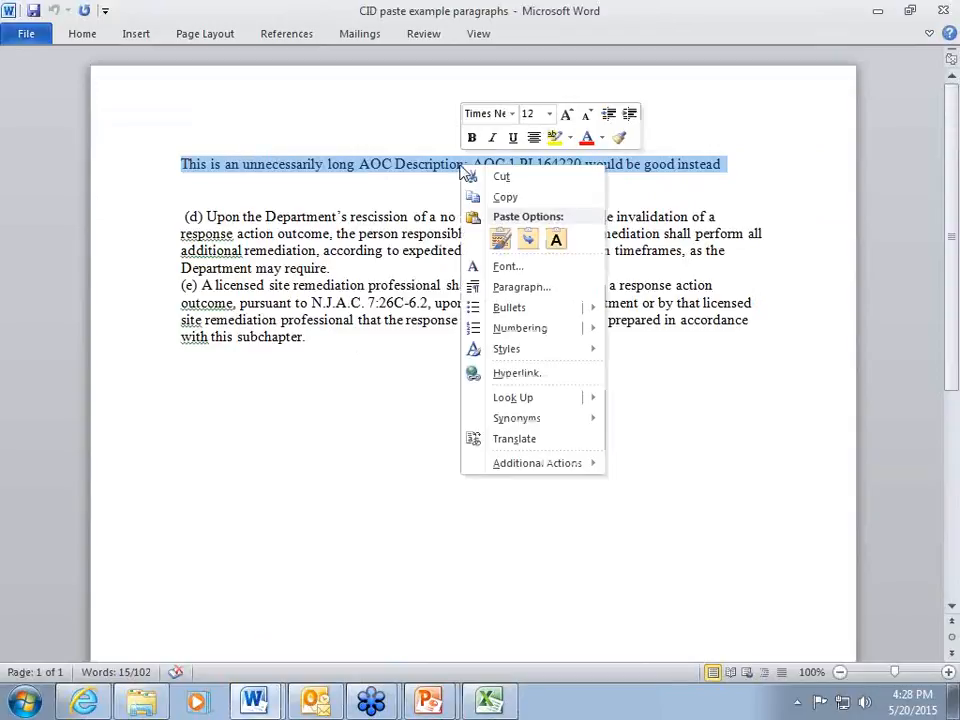
click(497, 199)
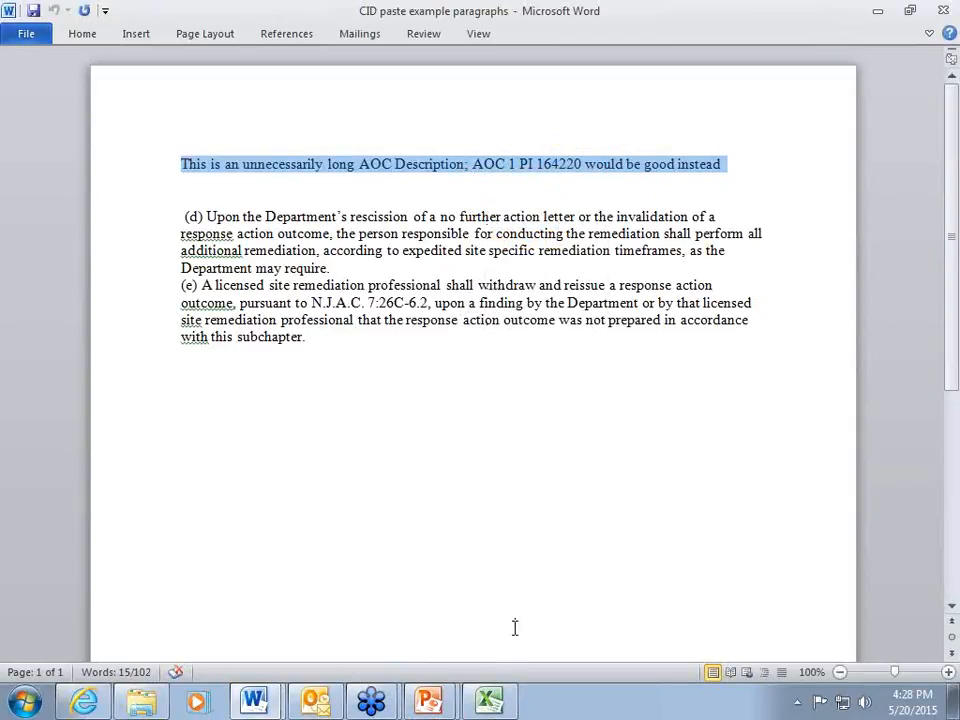
mouse_move(489, 706)
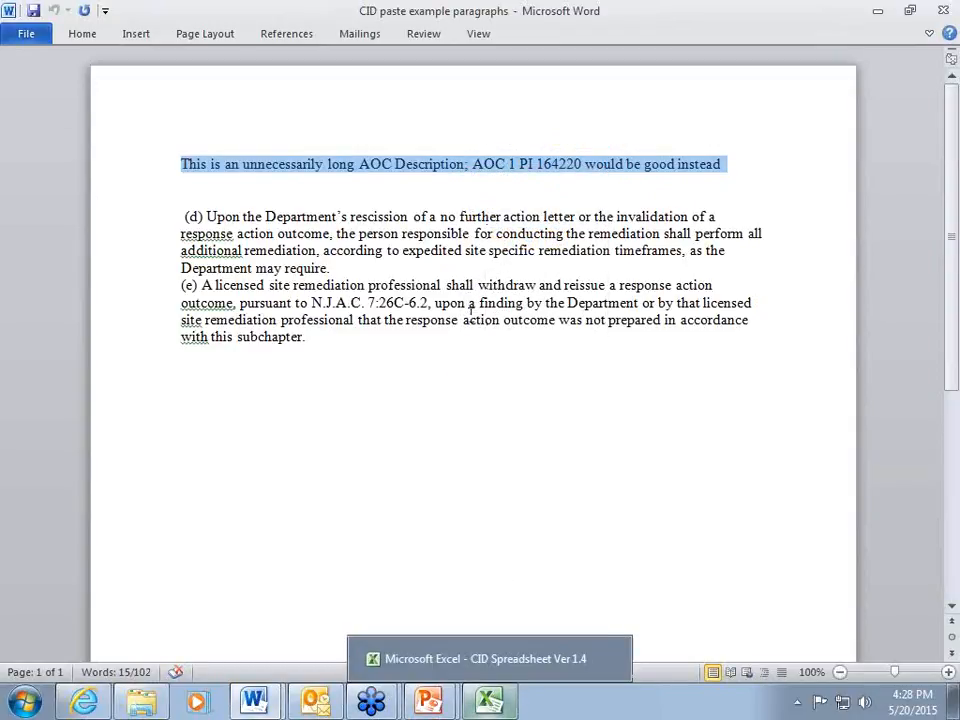
right_click(491, 169)
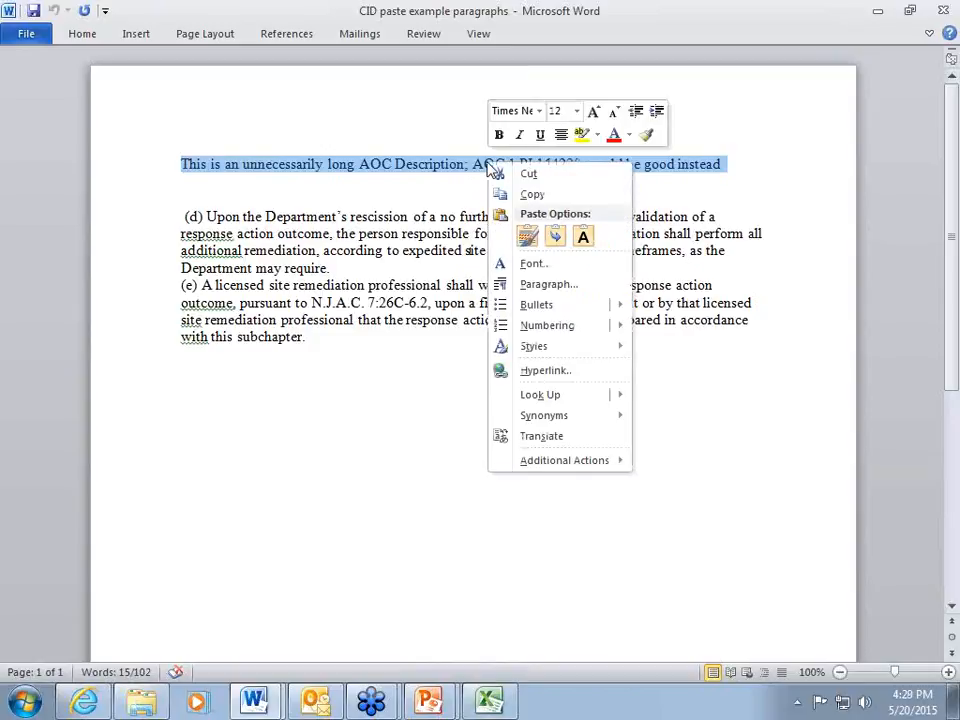
click(521, 197)
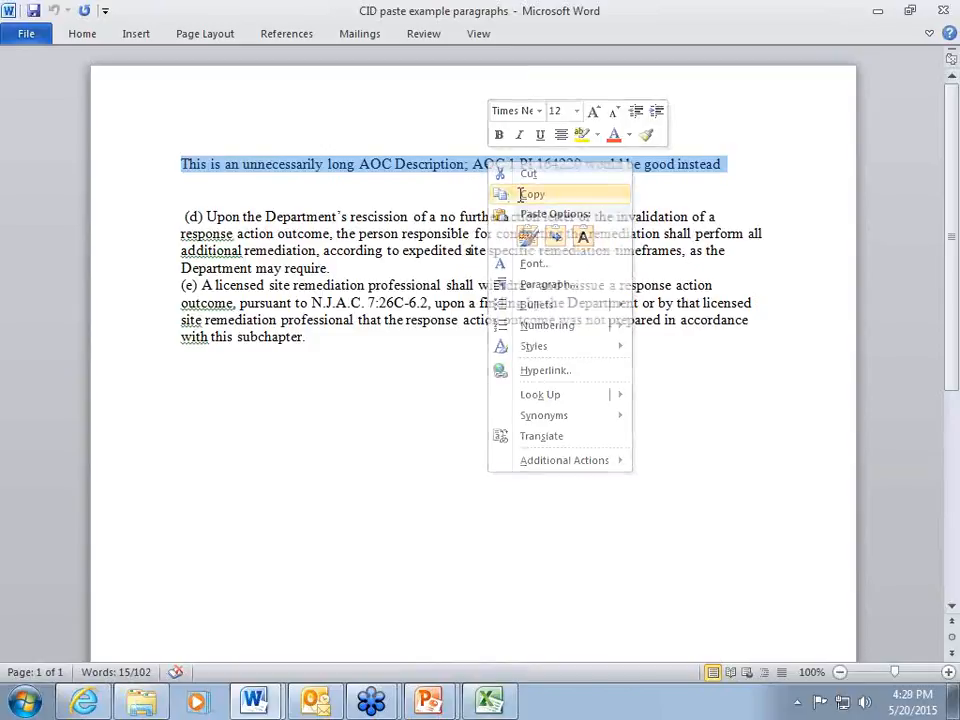
Switch to the Excel spreadsheet and paste the copied line into AOC ID cell A7 with Match Destination Formatting.
click(489, 700)
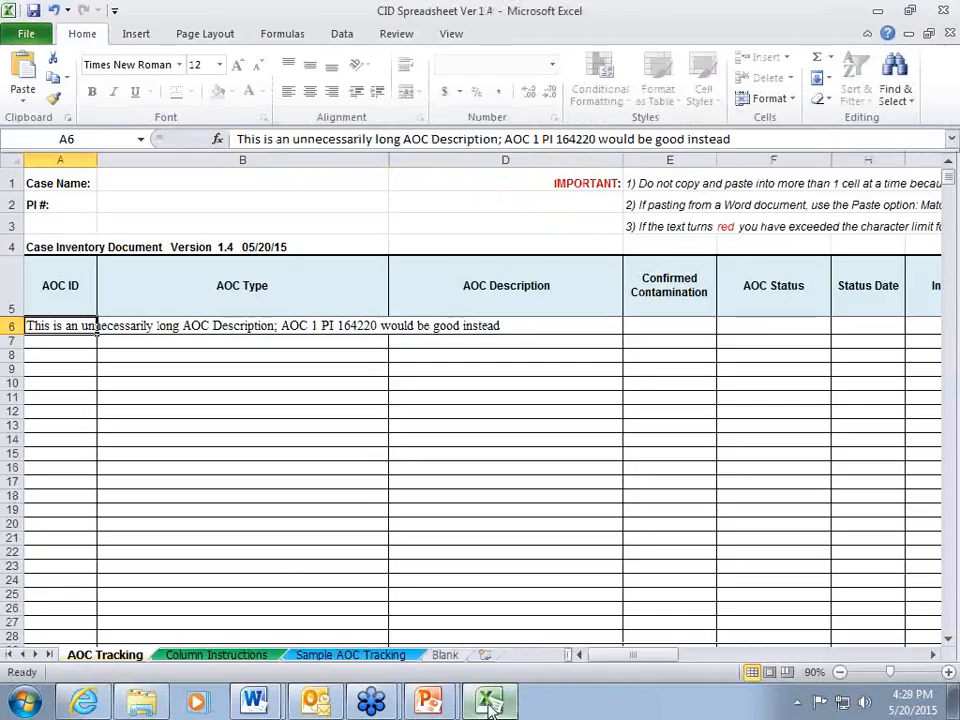
click(48, 340)
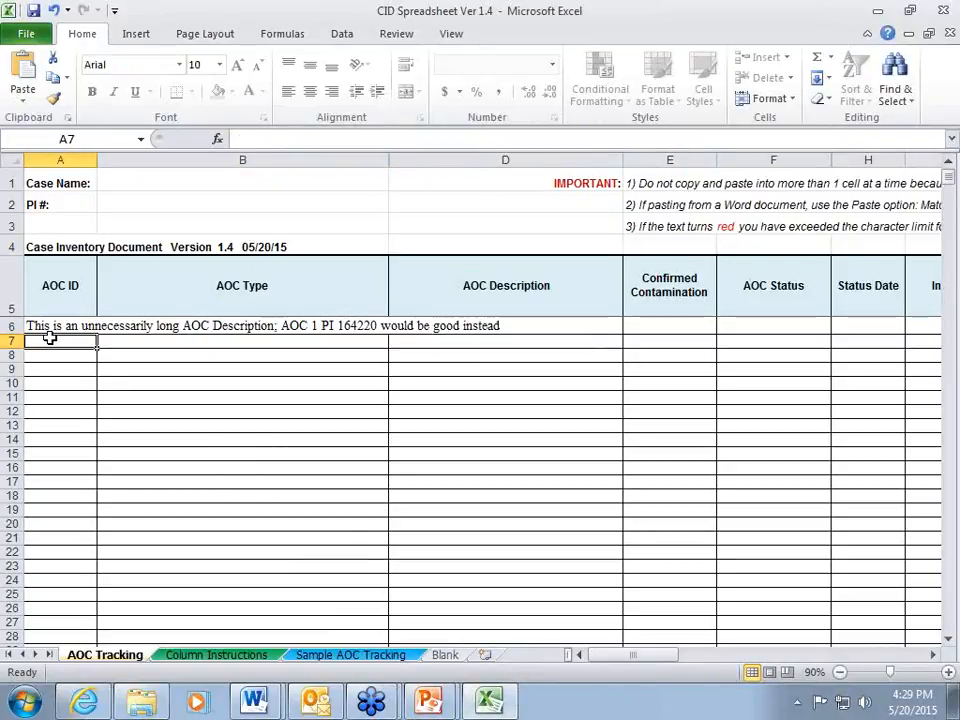
right_click(56, 343)
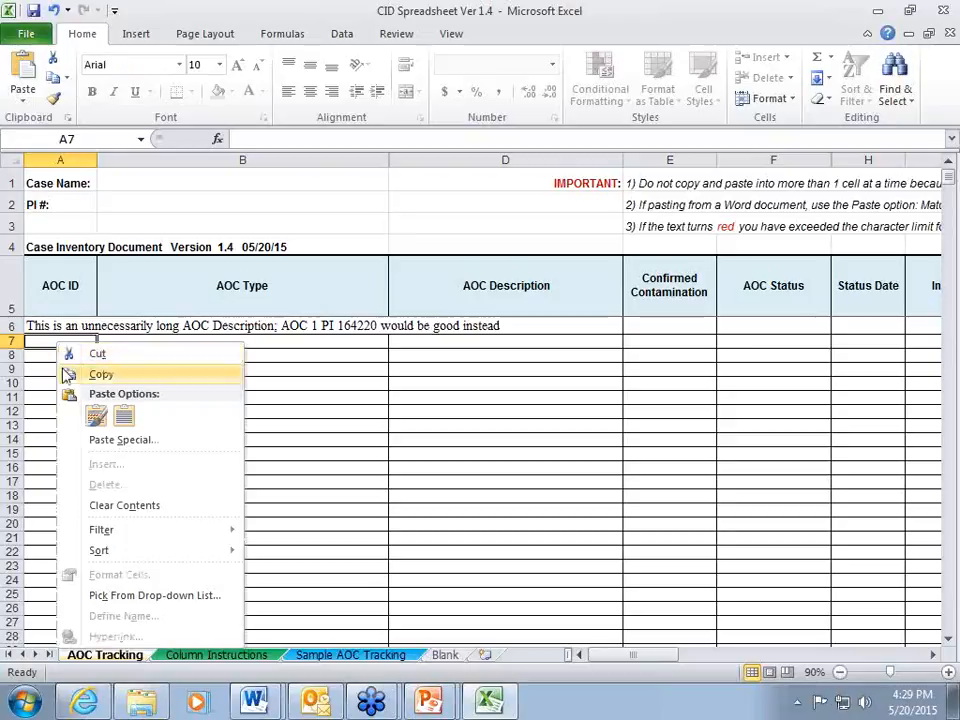
click(97, 416)
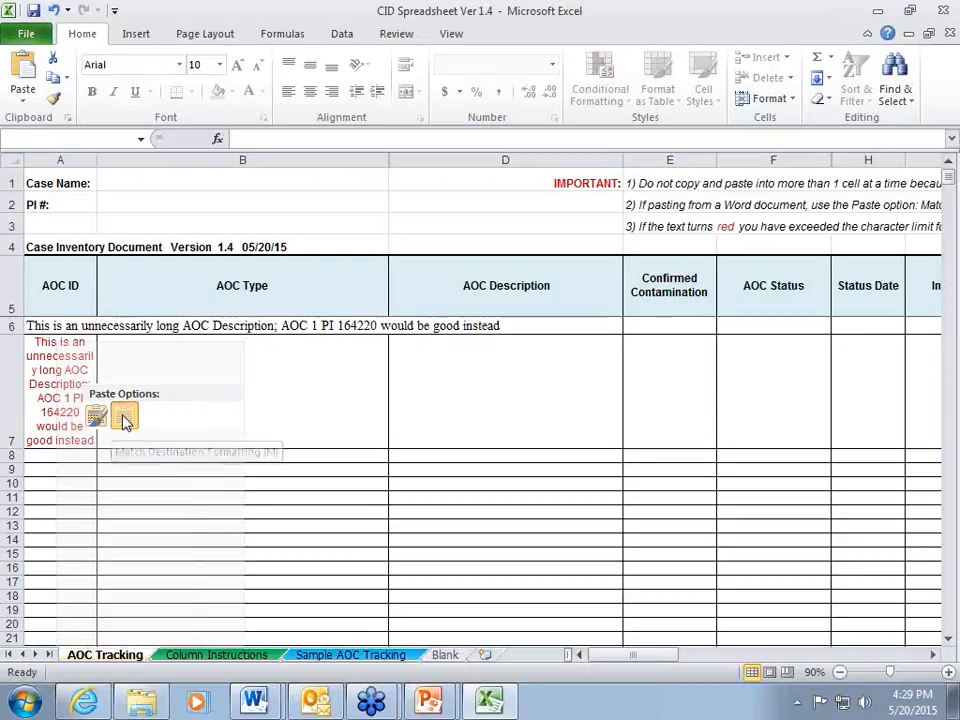
click(123, 419)
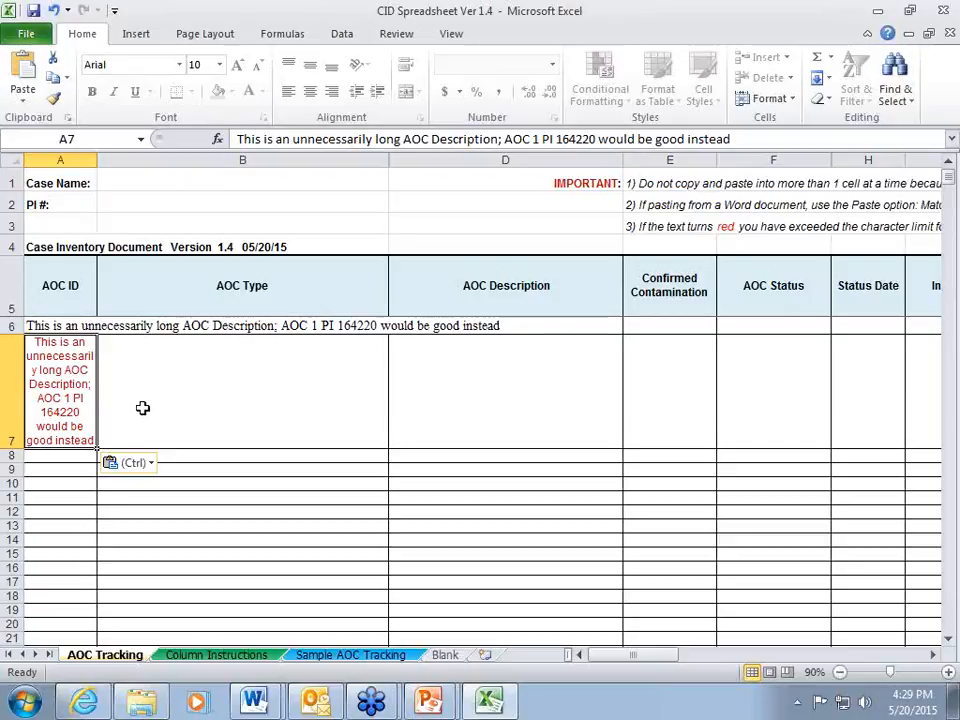
Paste the copied line into AOC Description cell D7 with Match Destination Formatting.
click(486, 403)
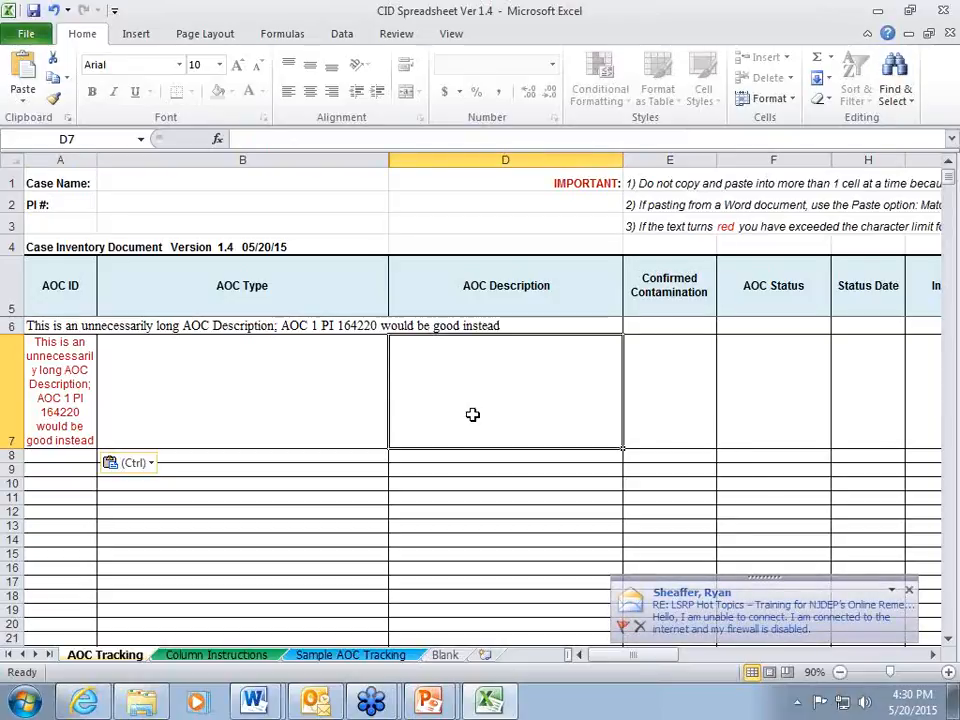
right_click(483, 403)
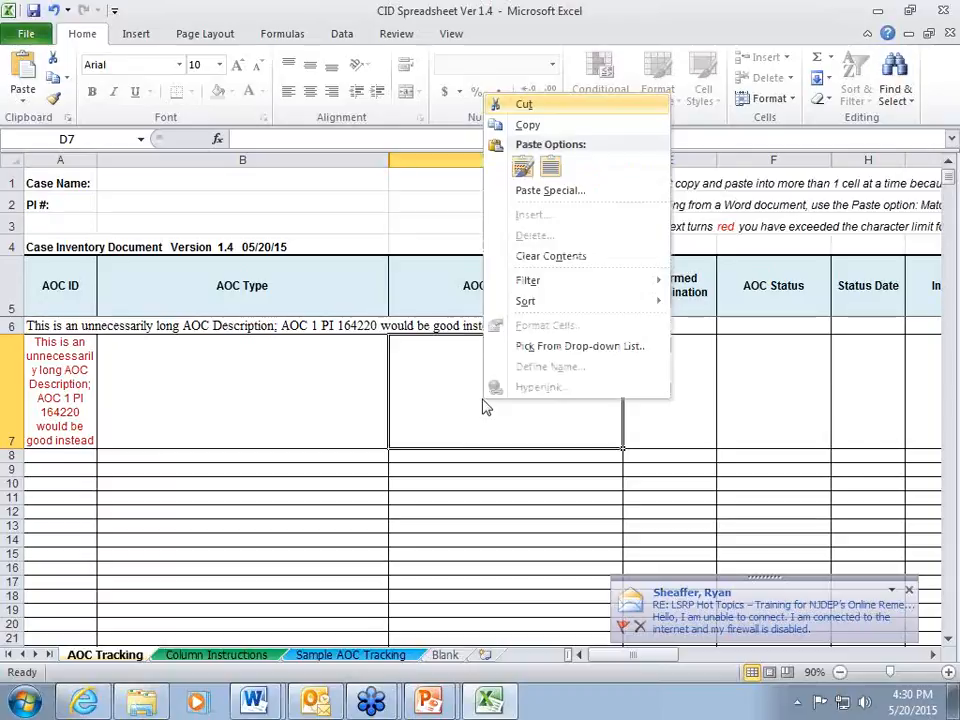
click(549, 167)
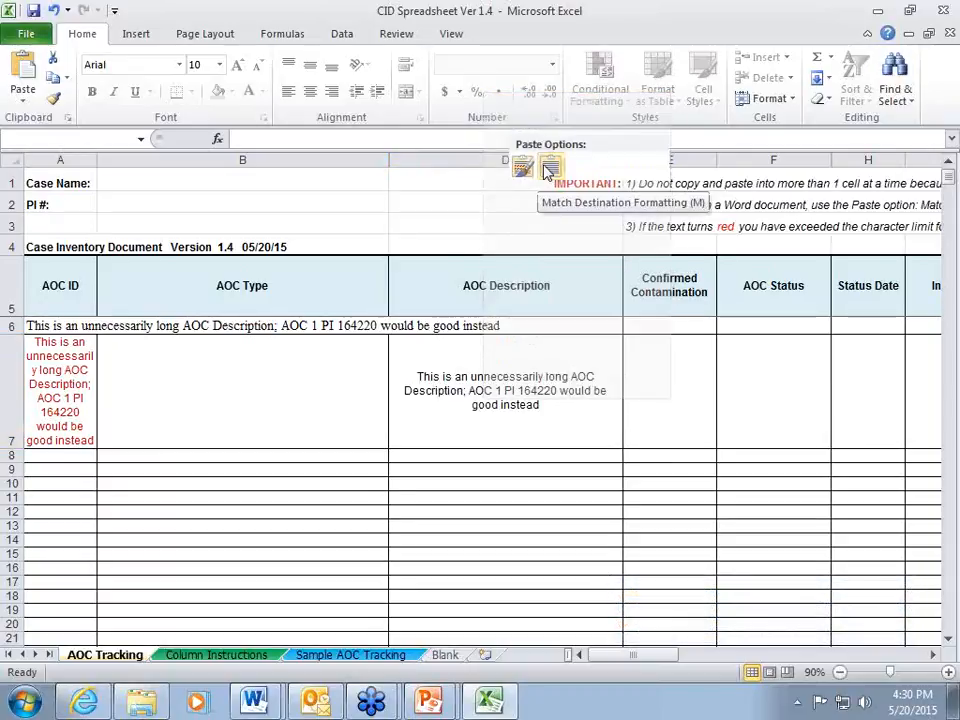
click(548, 167)
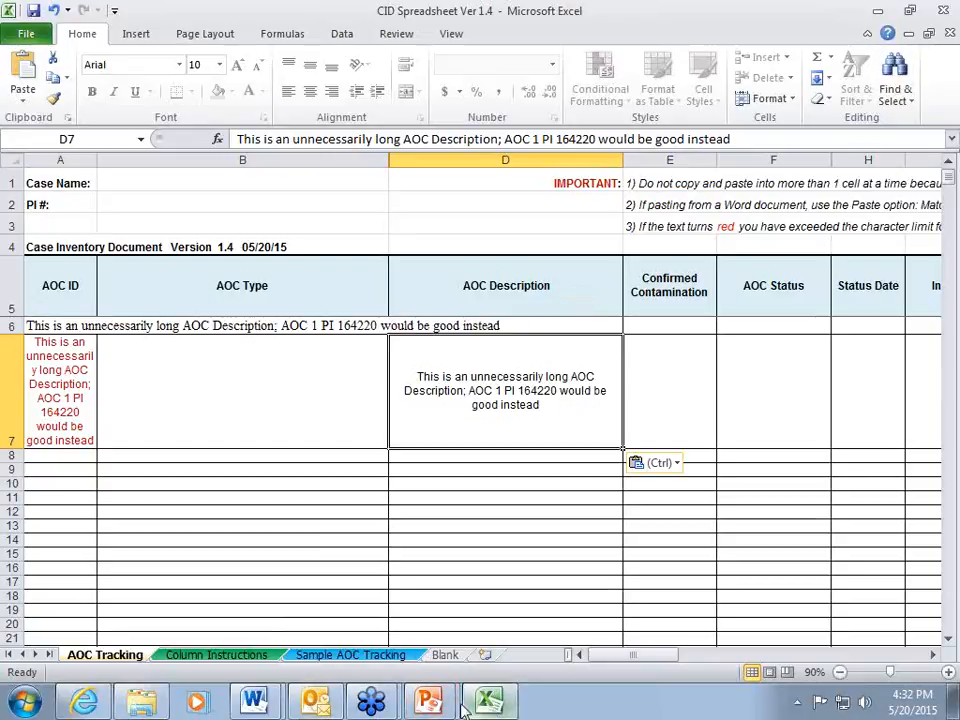
Switch to the Word document "CID paste example paragraphs" and copy paragraphs (d) and (e).
click(254, 701)
click(266, 658)
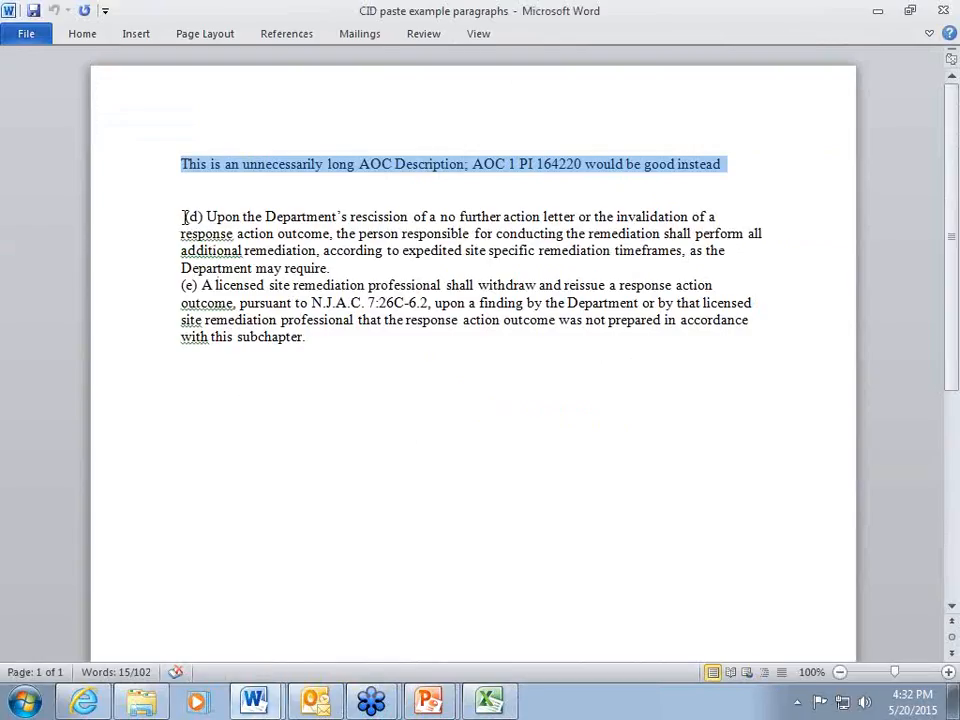
drag(183, 217, 306, 340)
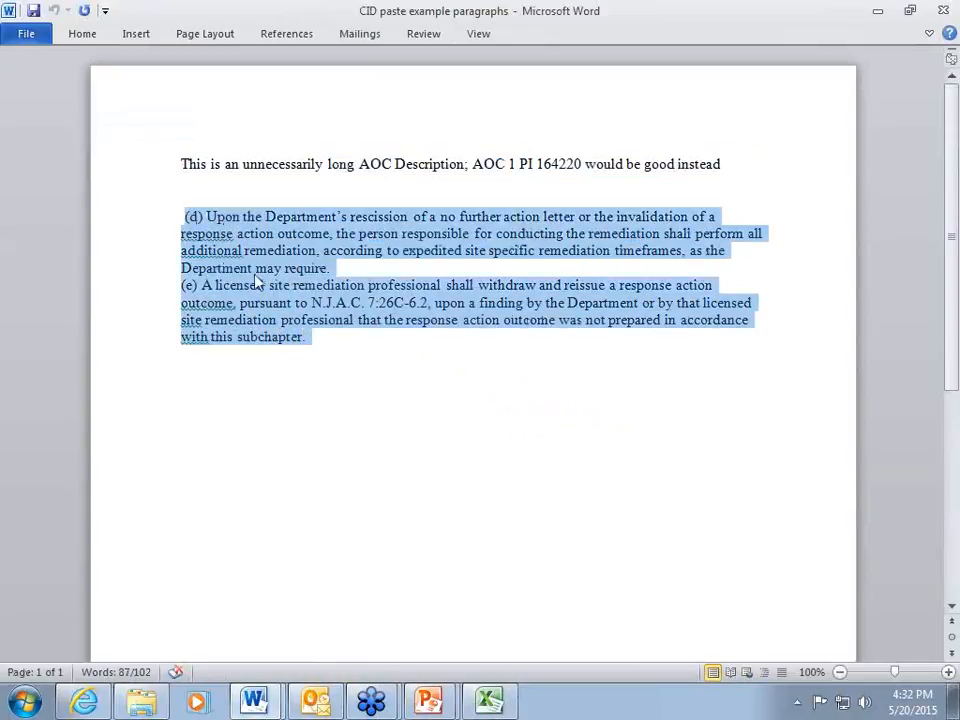
right_click(256, 275)
click(300, 305)
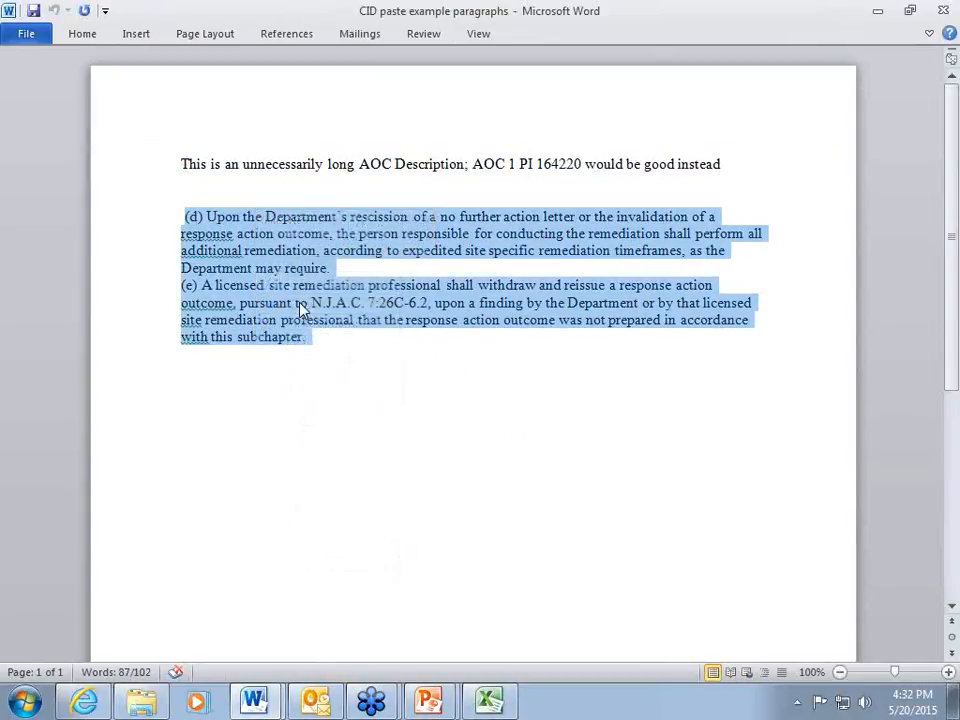
Switch to the Excel spreadsheet and preview the copied paragraphs in AOC Type cell B7 with Keep Source Formatting and Match Destination Formatting, without pasting them.
click(490, 703)
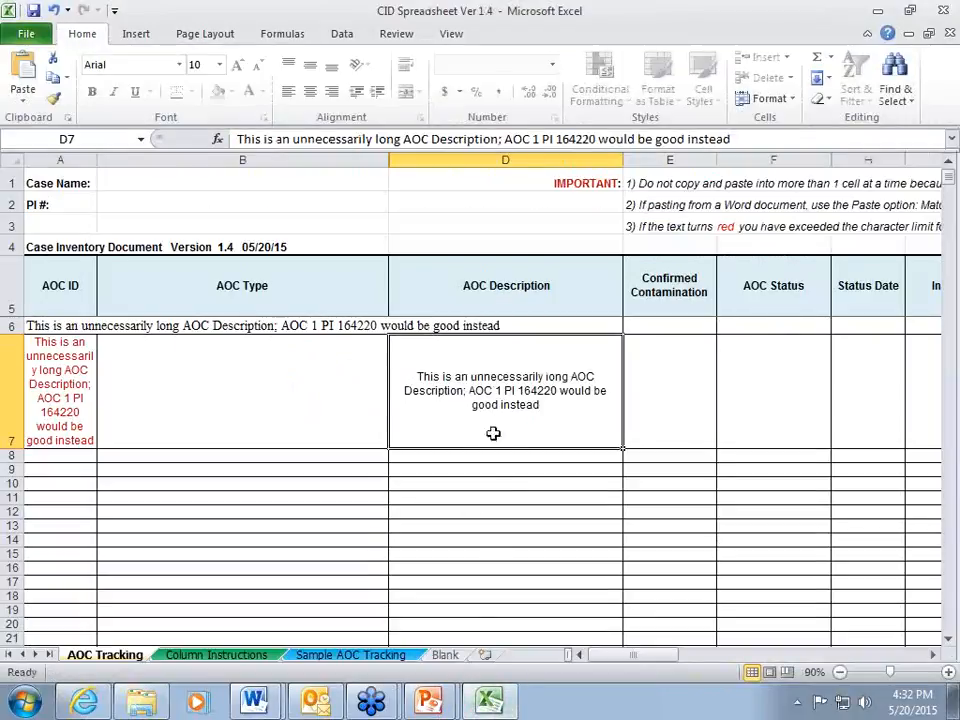
right_click(285, 381)
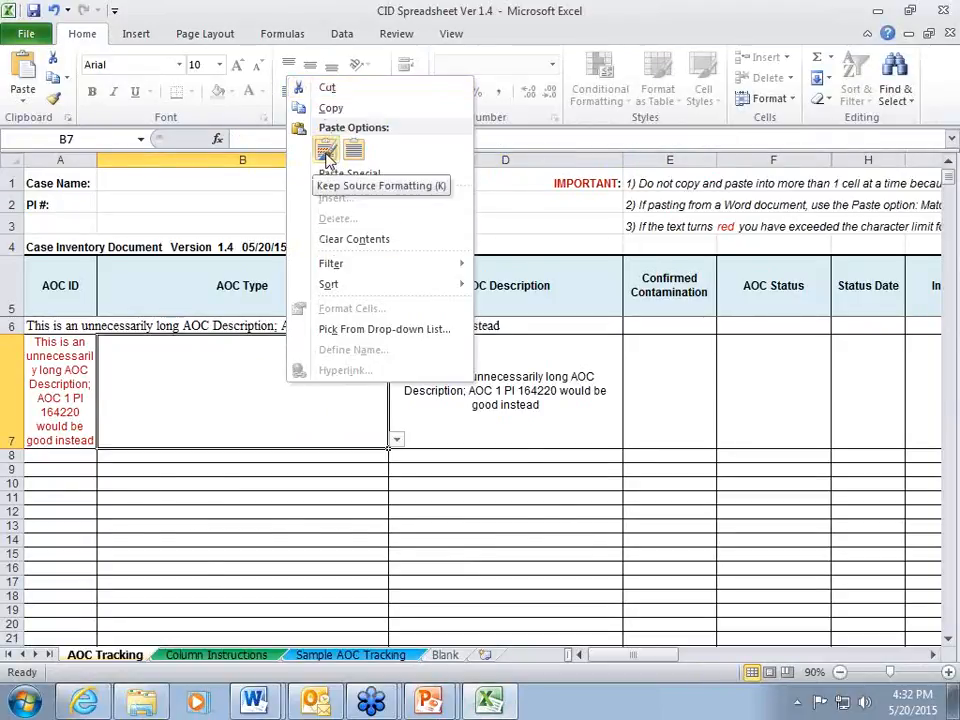
click(326, 150)
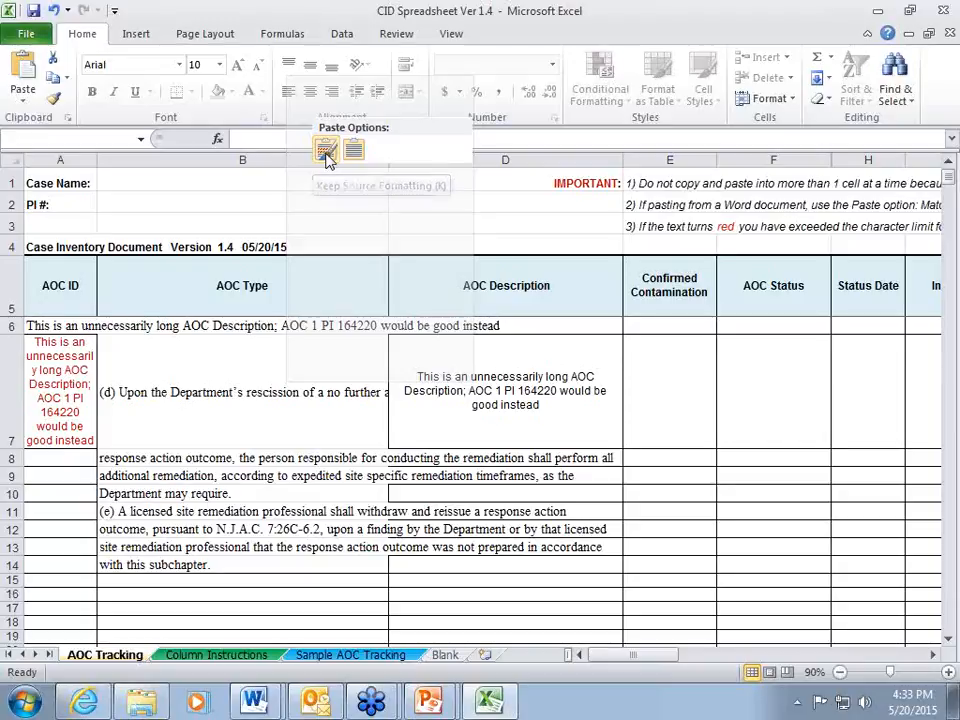
click(354, 152)
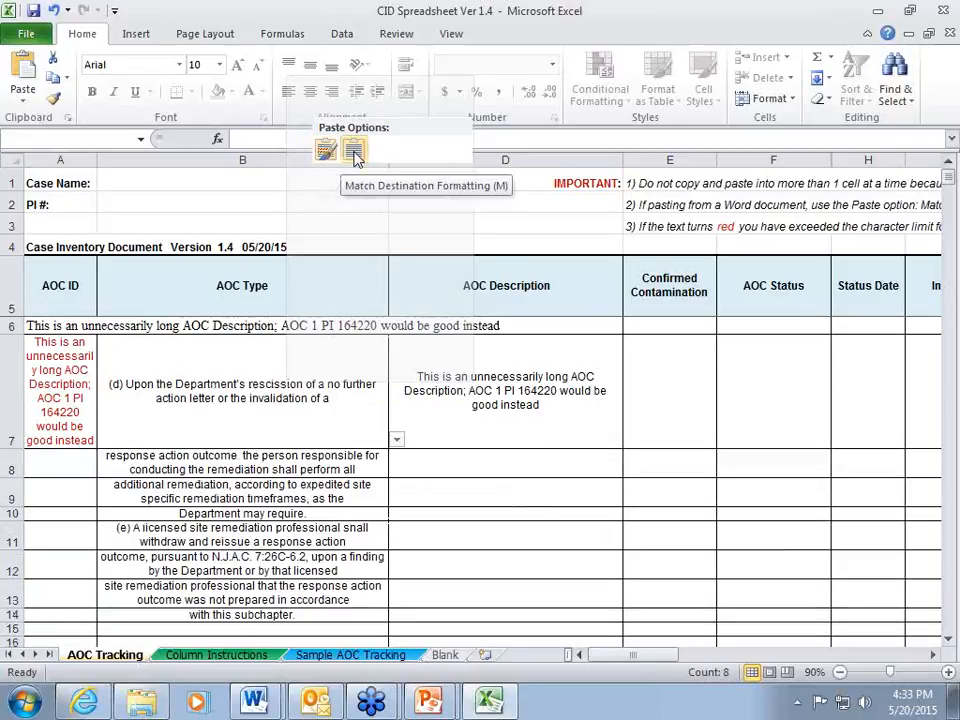
right_click(276, 40)
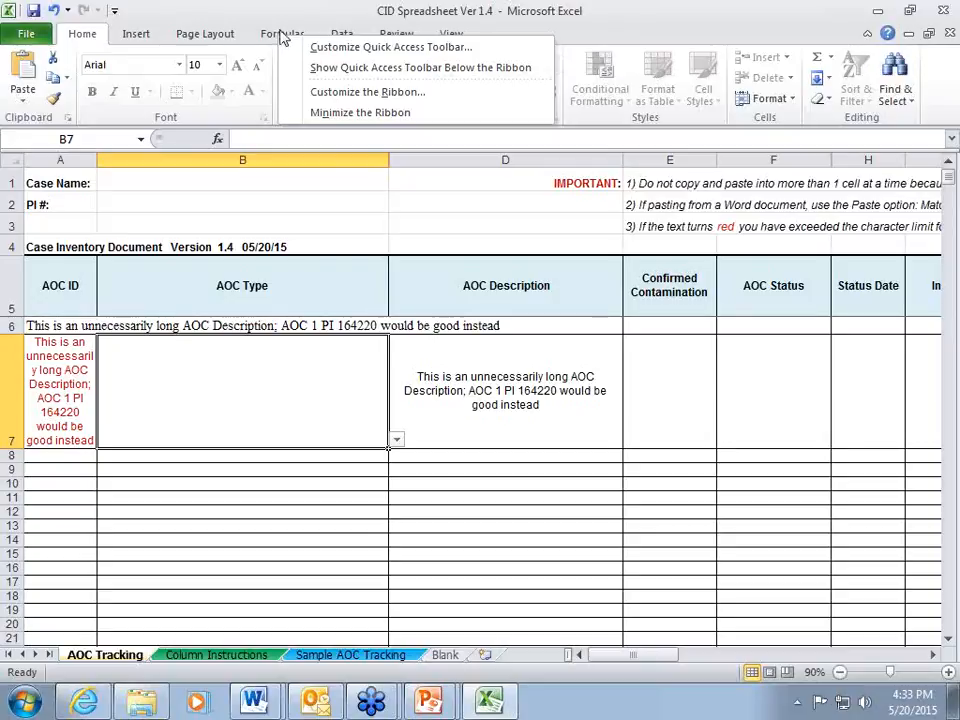
click(242, 138)
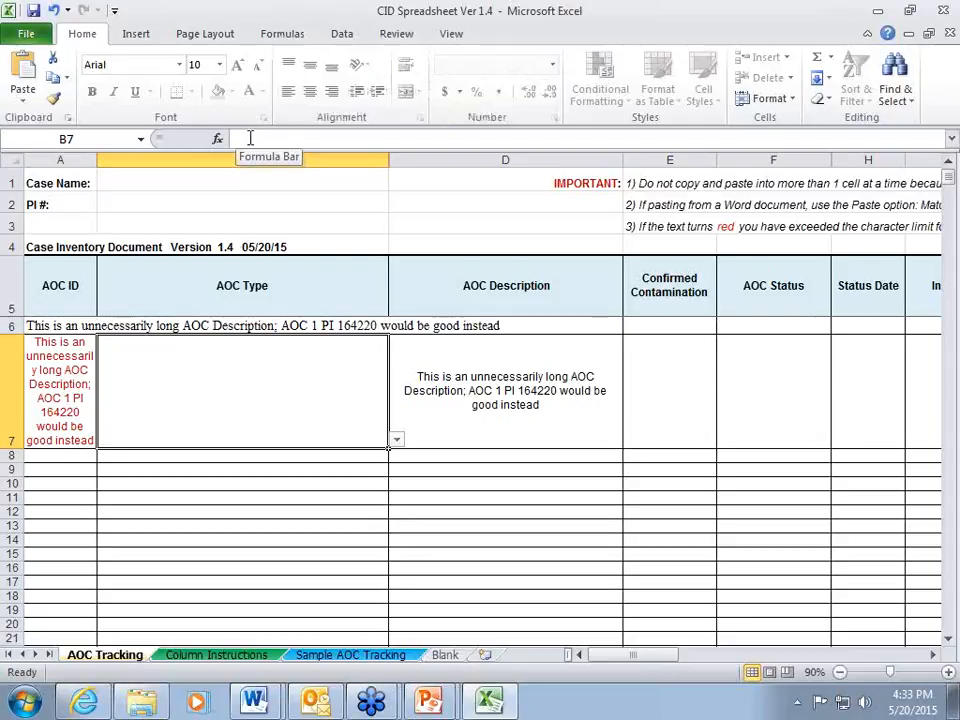
Paste both copied paragraphs as text inside the single AOC Type cell B7, commit the entry, and undo it.
click(249, 138)
right_click(249, 138)
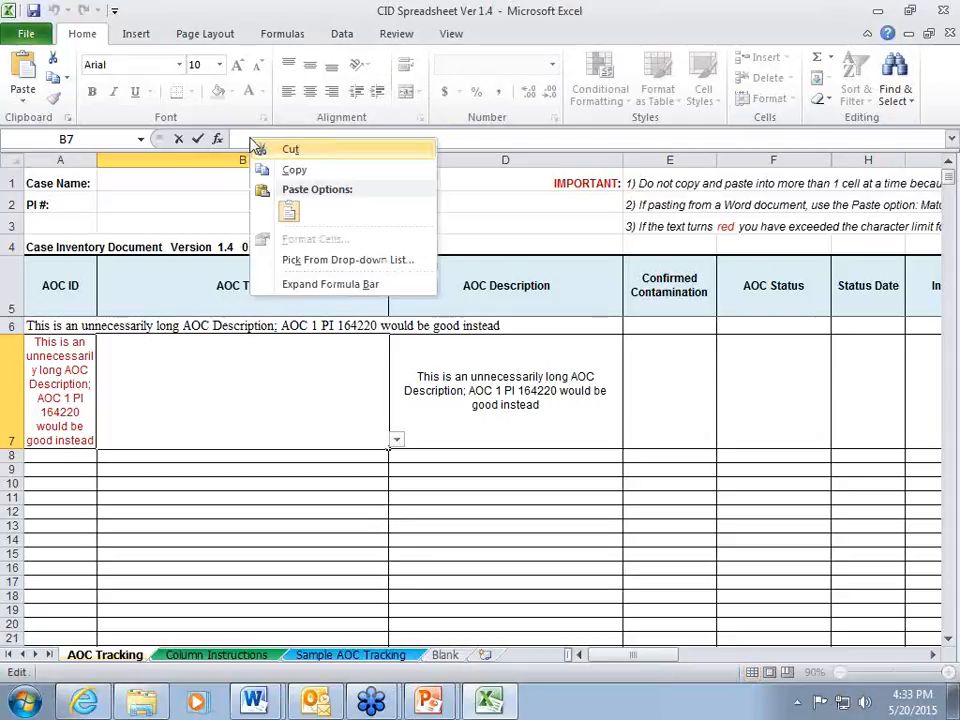
click(288, 216)
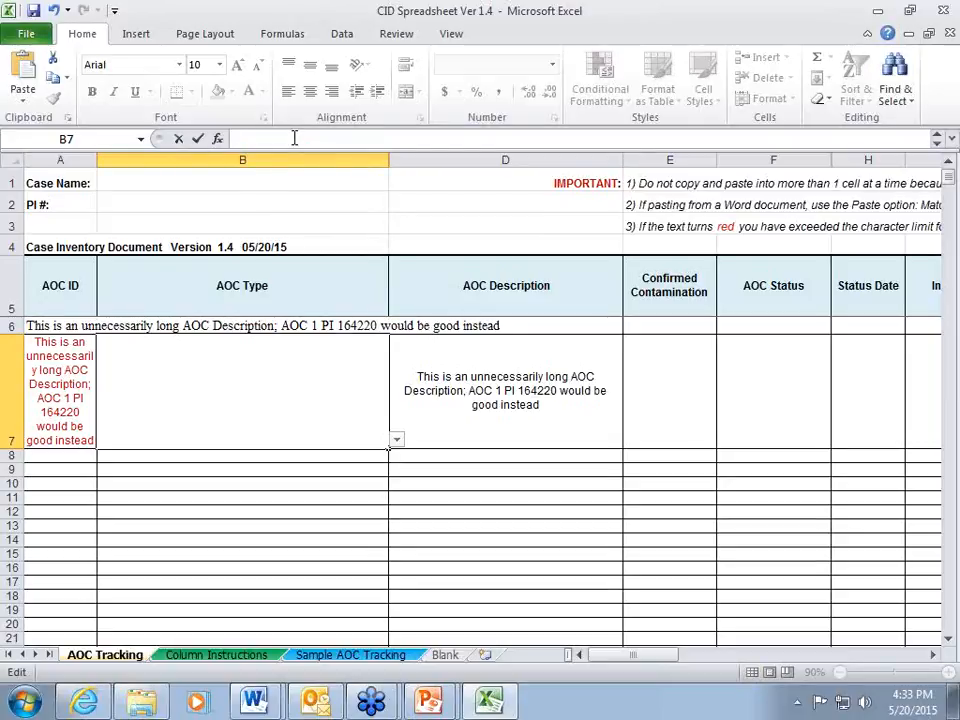
key(ctrl+v)
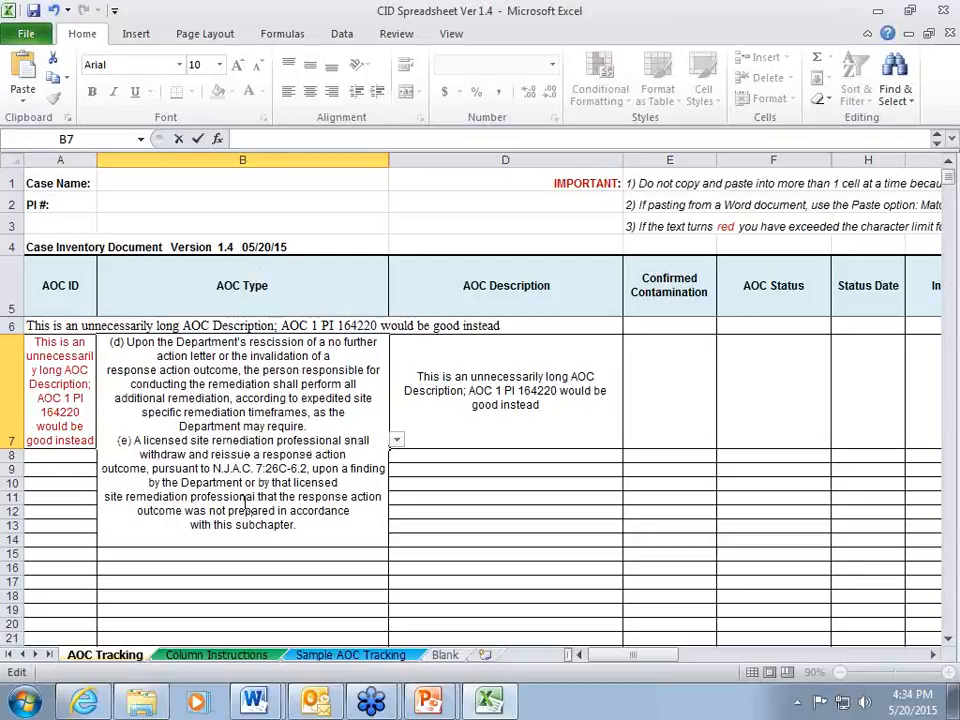
click(66, 452)
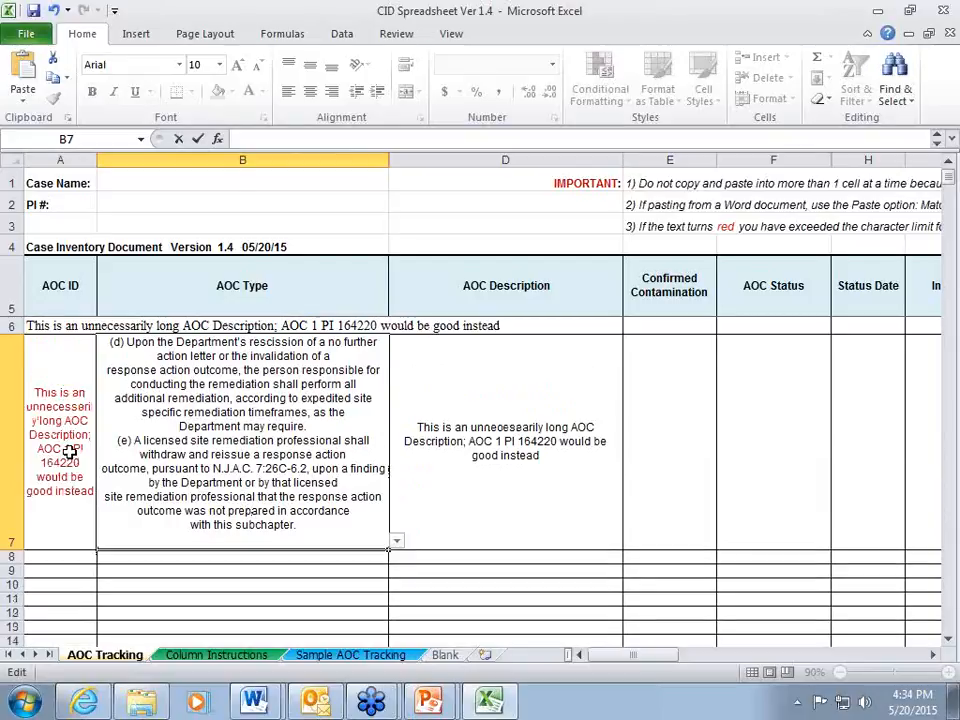
click(258, 509)
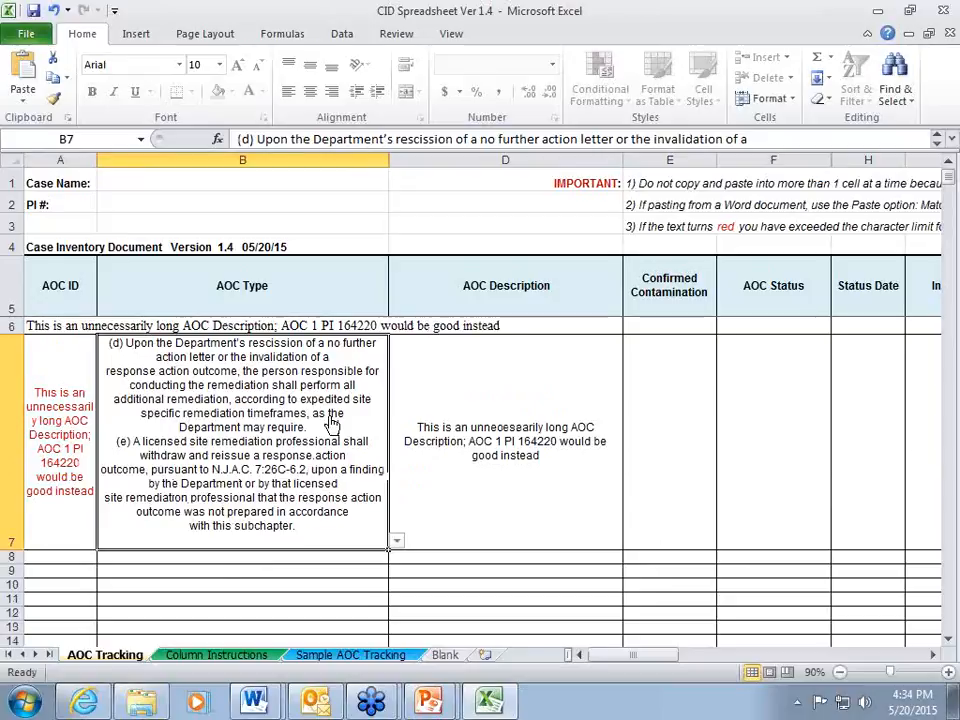
click(56, 10)
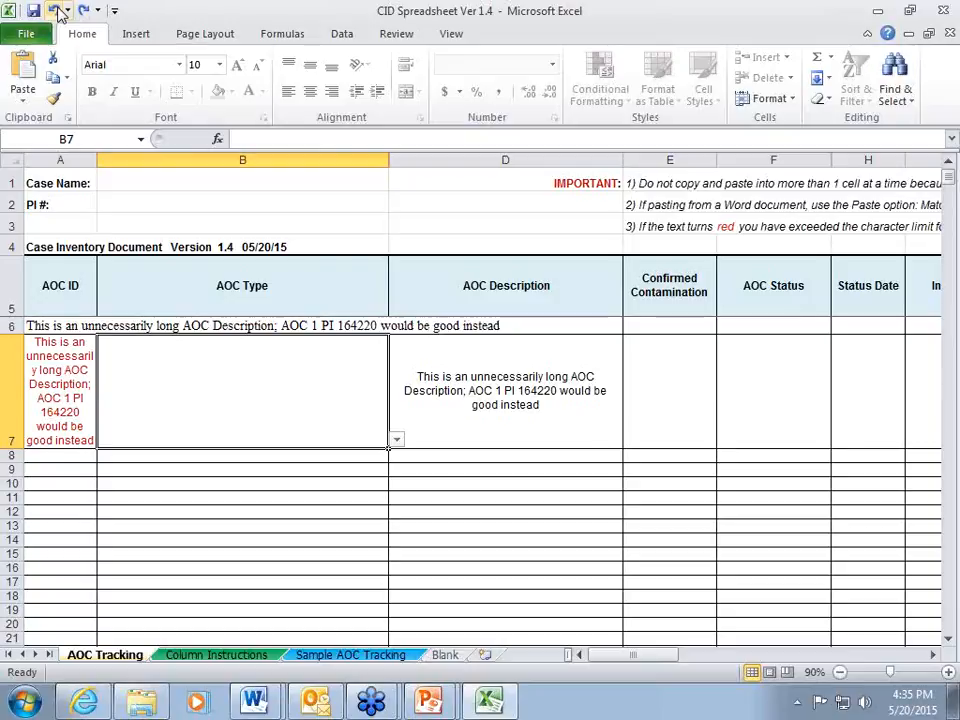
Switch to the PowerPoint slide show and advance from "Cut and Paste Issues And Red Text" to the "Status" slide.
key(alt+Tab)
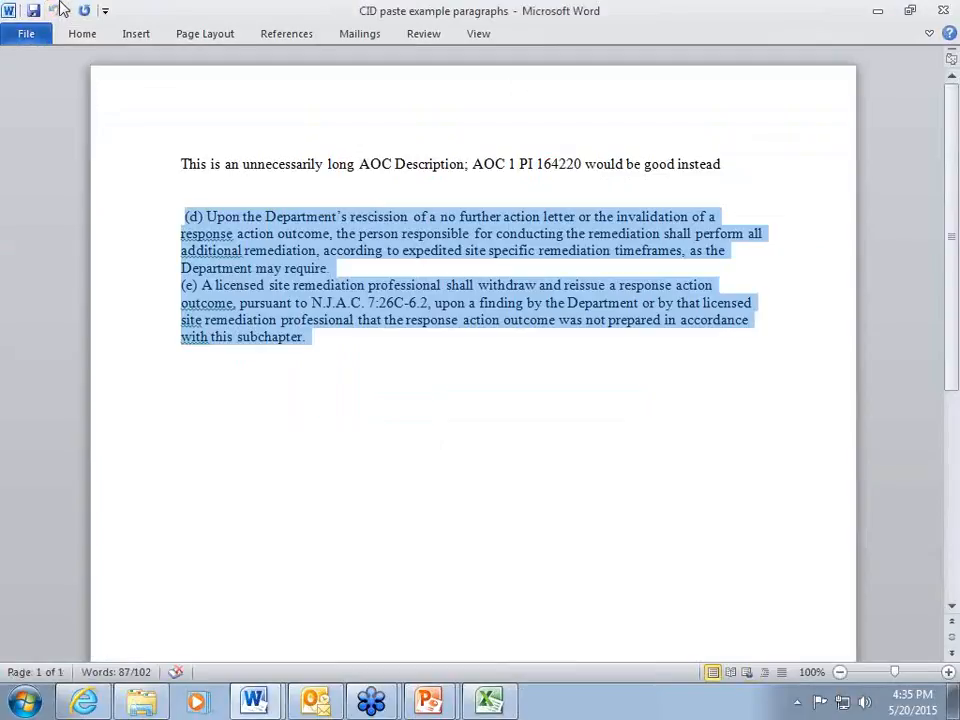
key(alt+Tab)
key(alt+Tab)
key(alt+Tab)
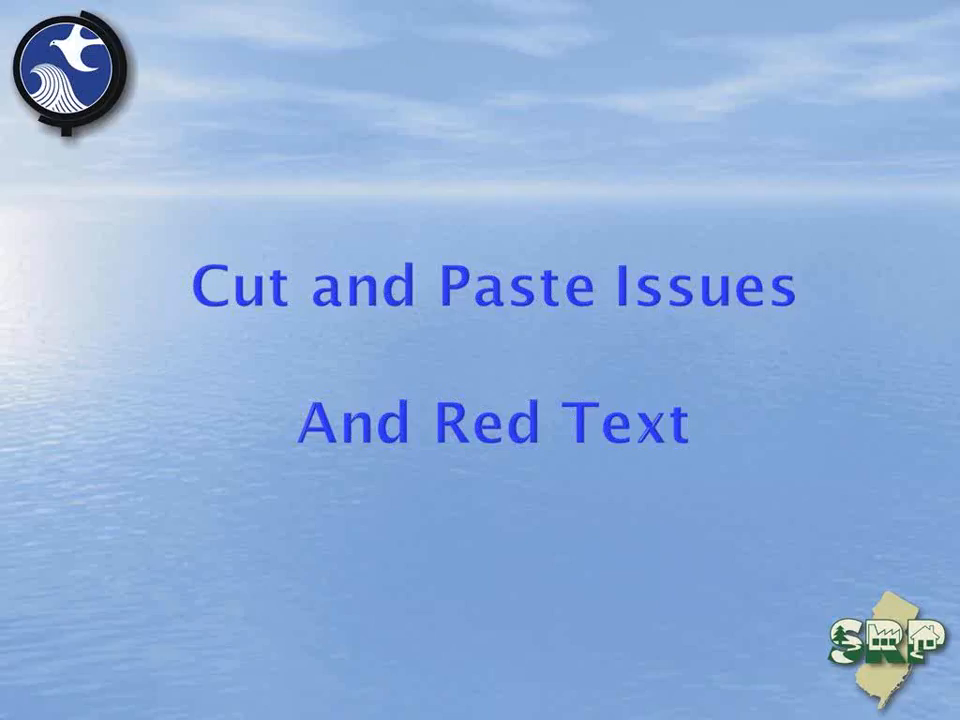
key(Right)
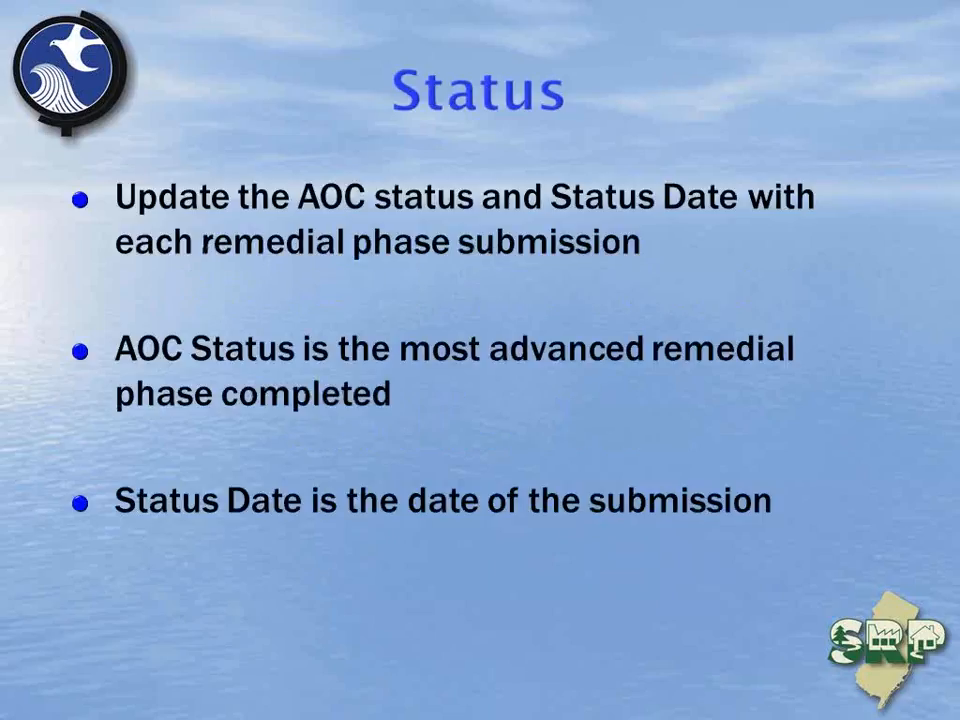
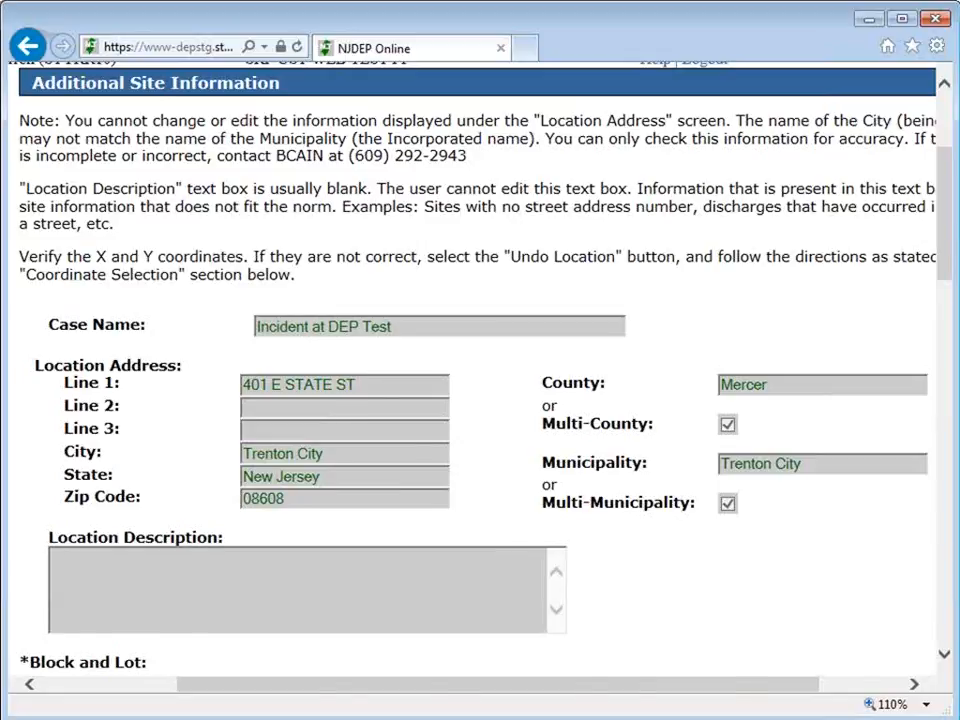
Fill in the Person Remediating contact by inserting the existing service contact "3. Responsible Party".
scroll(480, 370, down, 6)
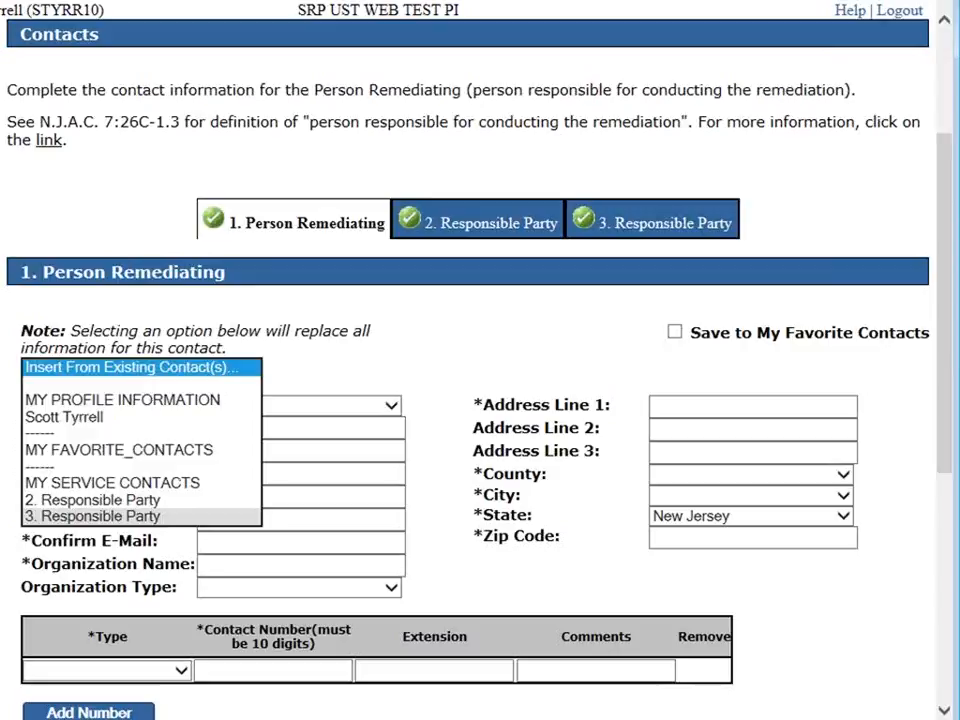
click(92, 516)
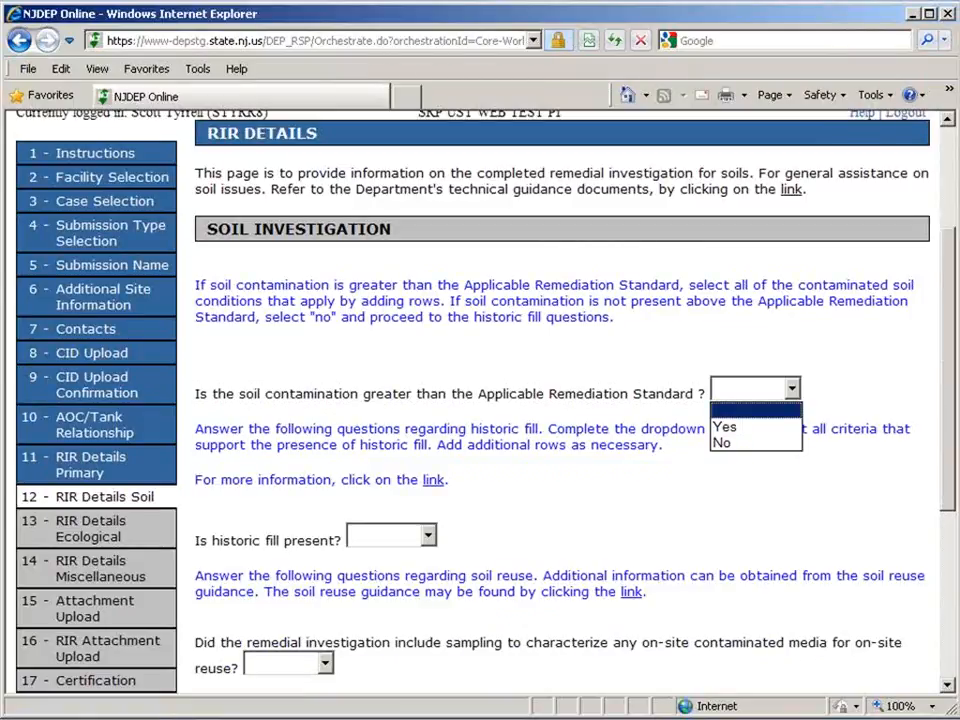
Answer Yes to whether the soil contamination is greater than the Applicable Remediation Standard.
click(726, 427)
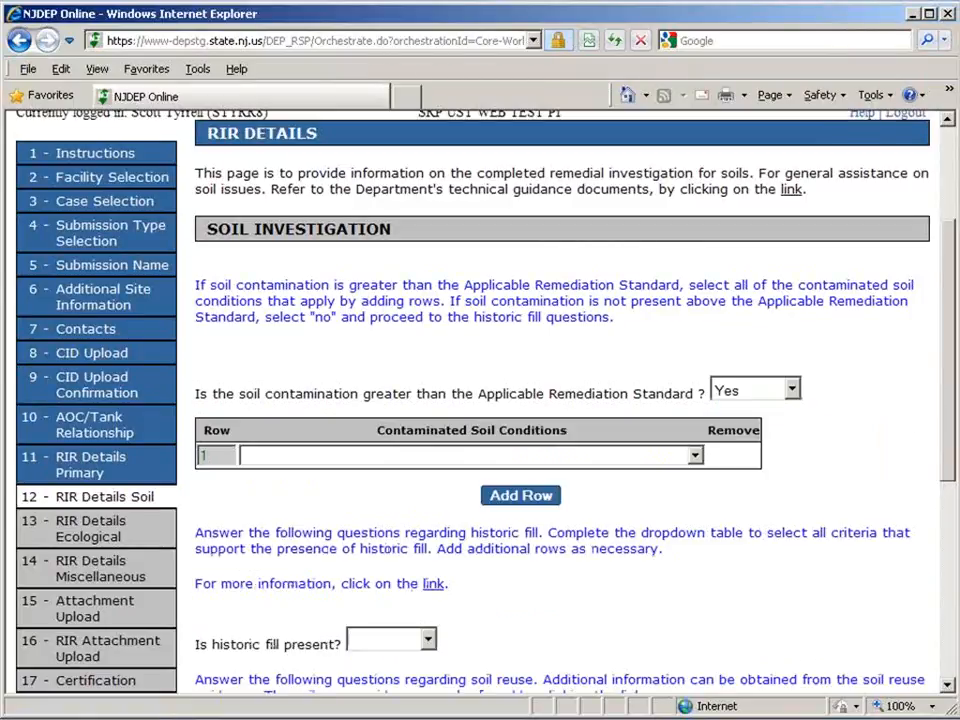
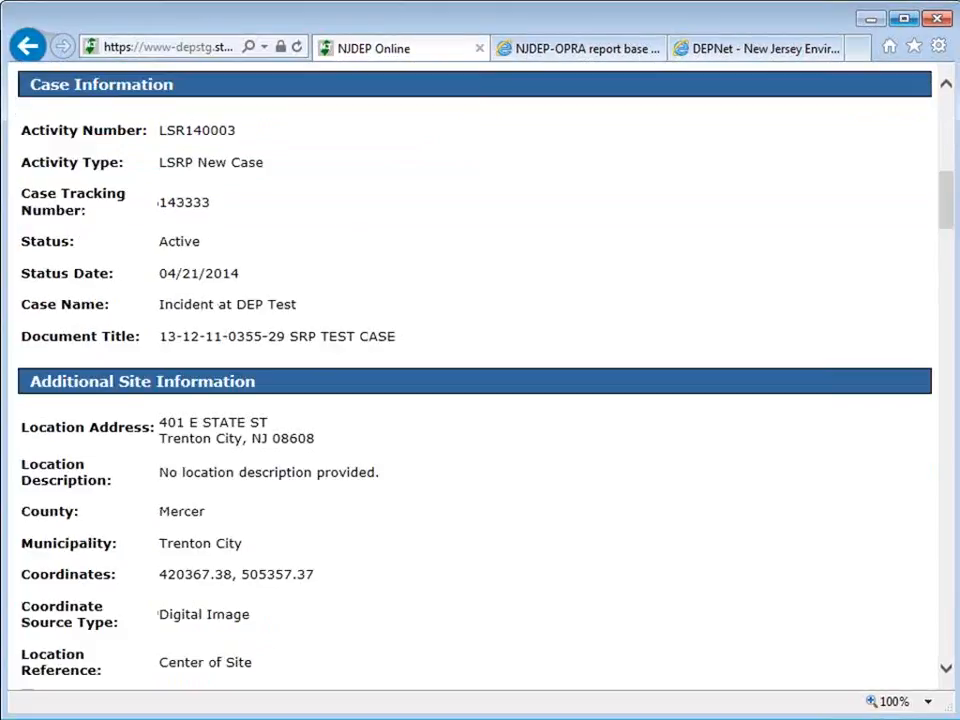
Review the submission summary from the case information through the CID upload, RIR scope and remediation standards to the transmittal sheet.
key(Page_Down)
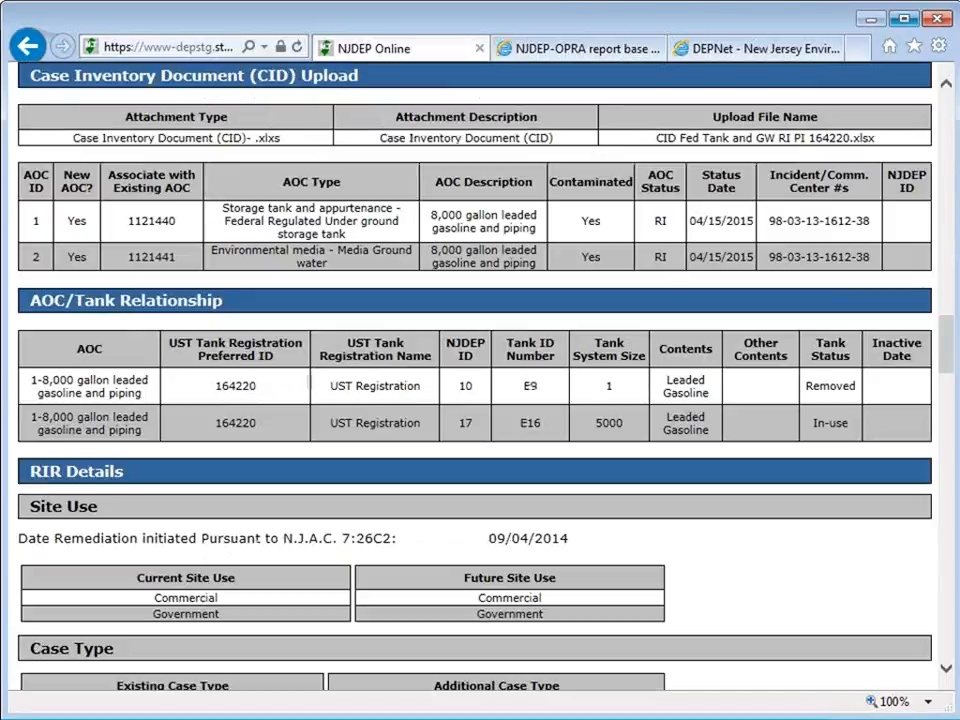
key(Page_Down)
key(Page_Down)
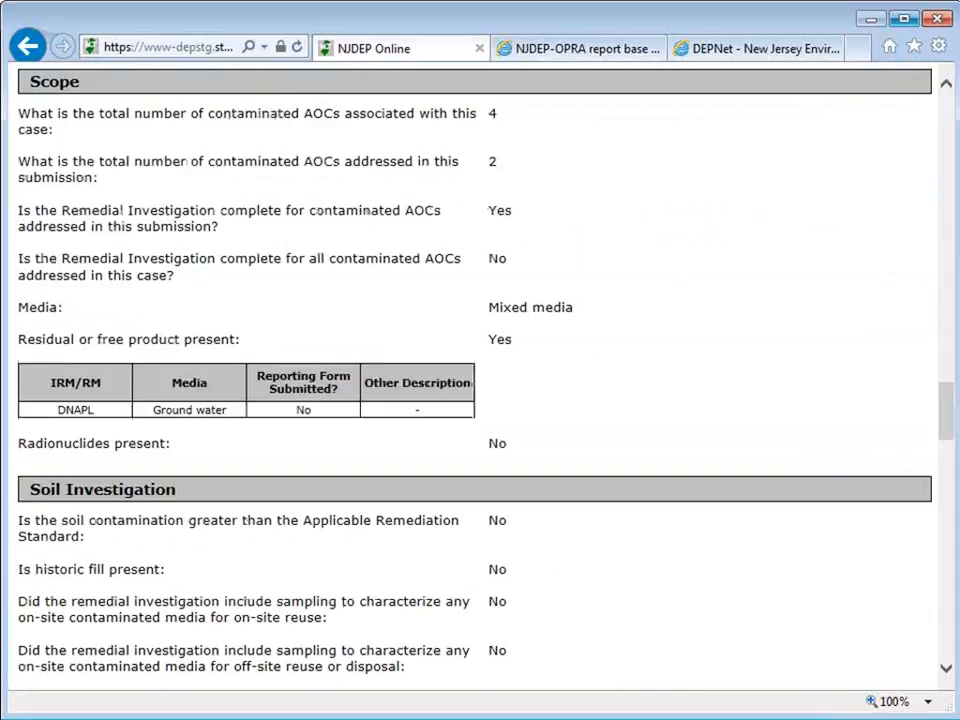
key(Page_Down)
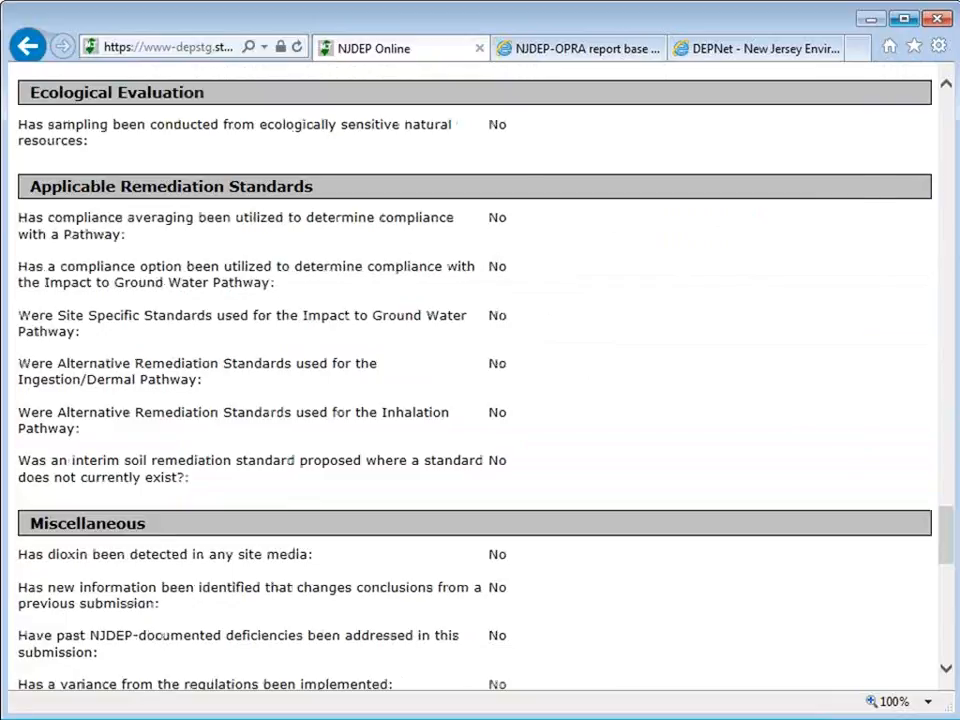
key(Page_Down)
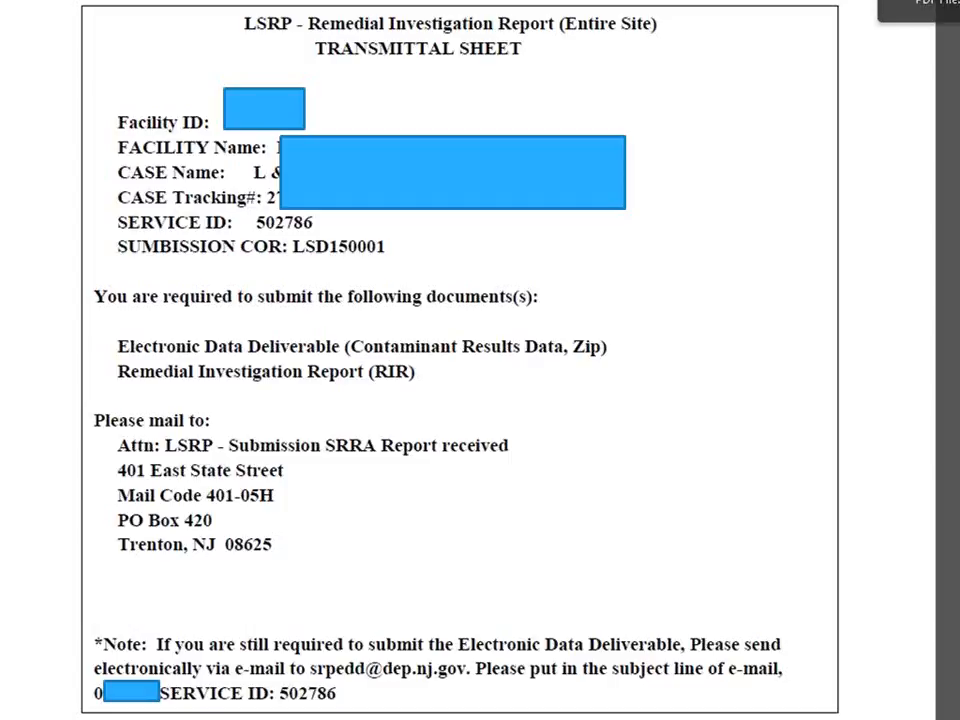
End the slide show and minimize the PowerPoint, Word and Excel windows to reach the desktop folder window.
key(Right)
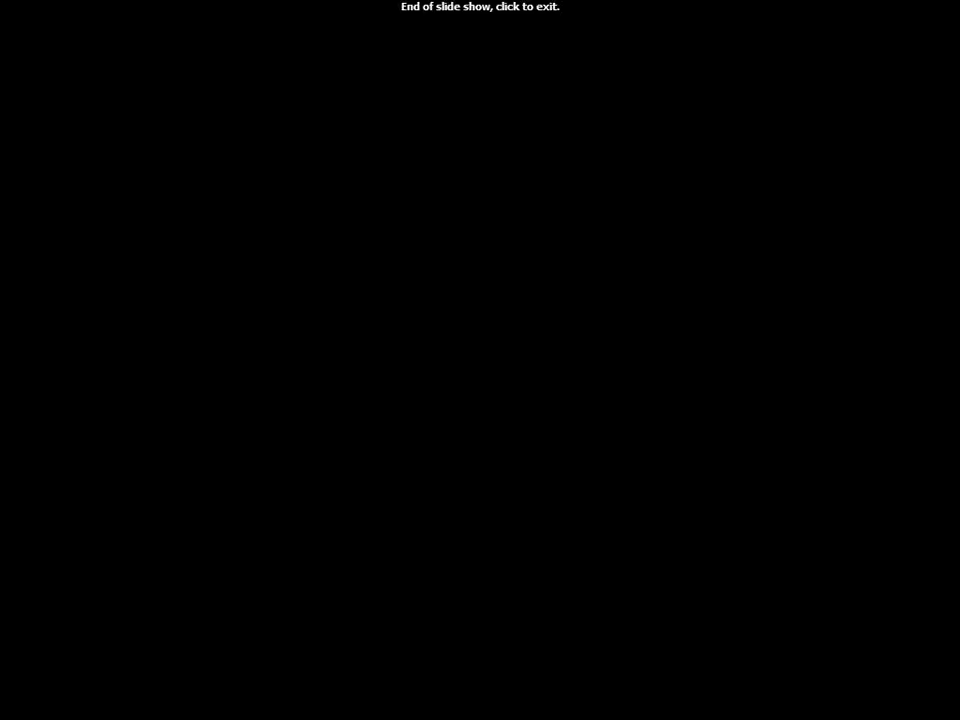
click(378, 174)
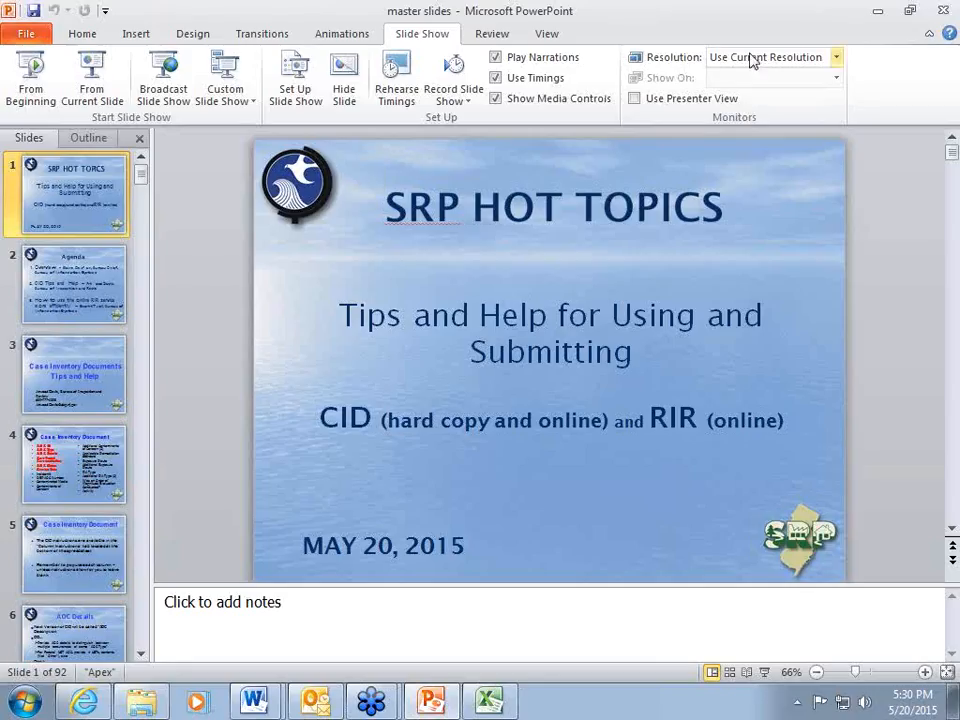
click(879, 12)
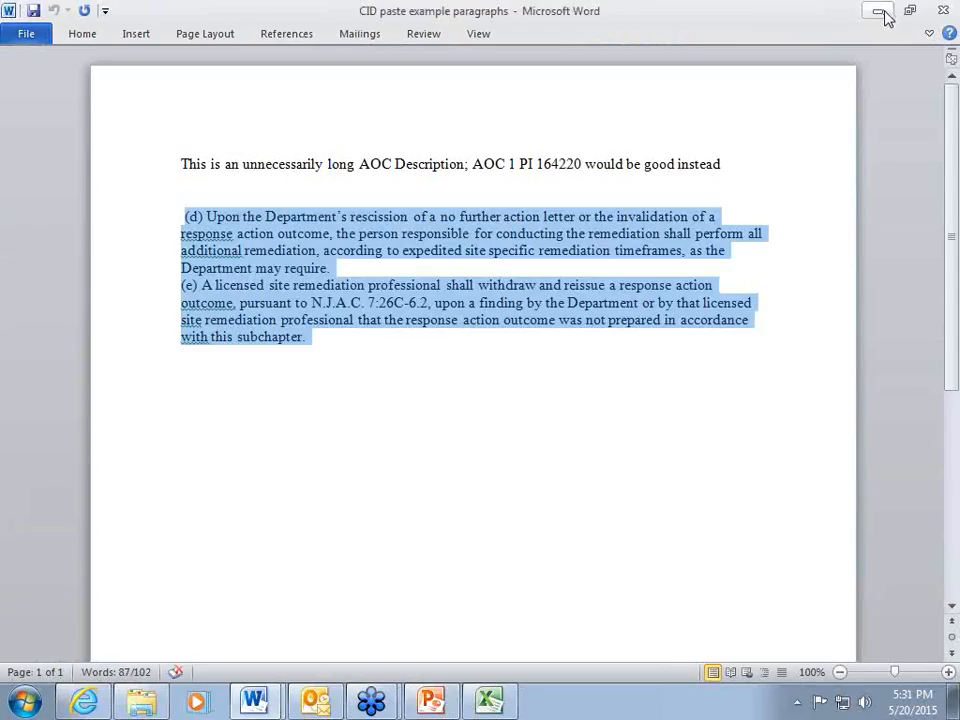
click(881, 12)
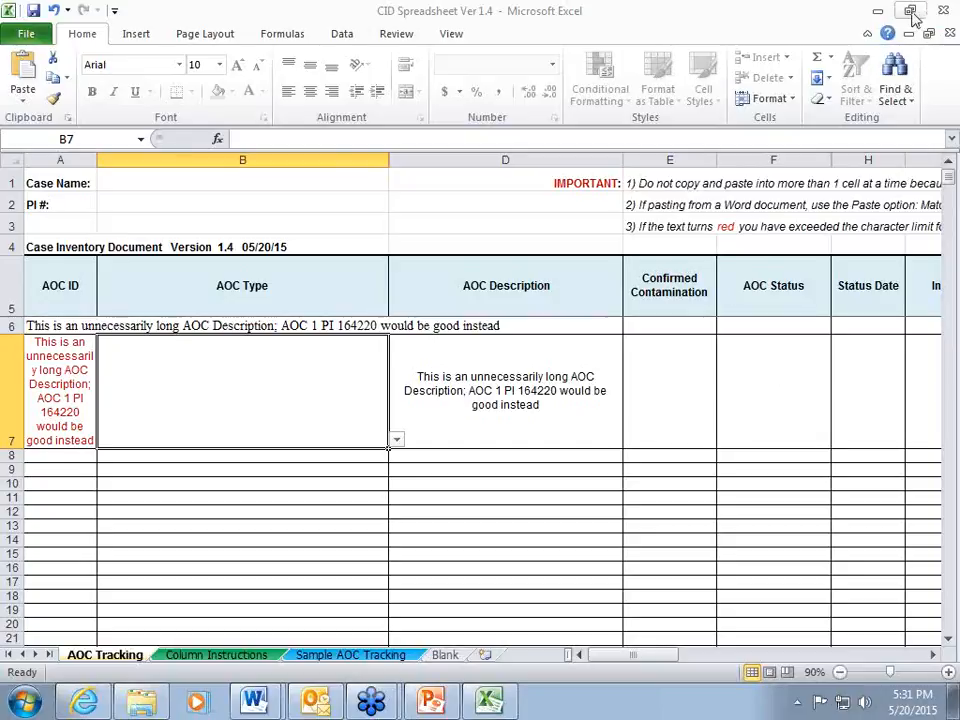
click(879, 12)
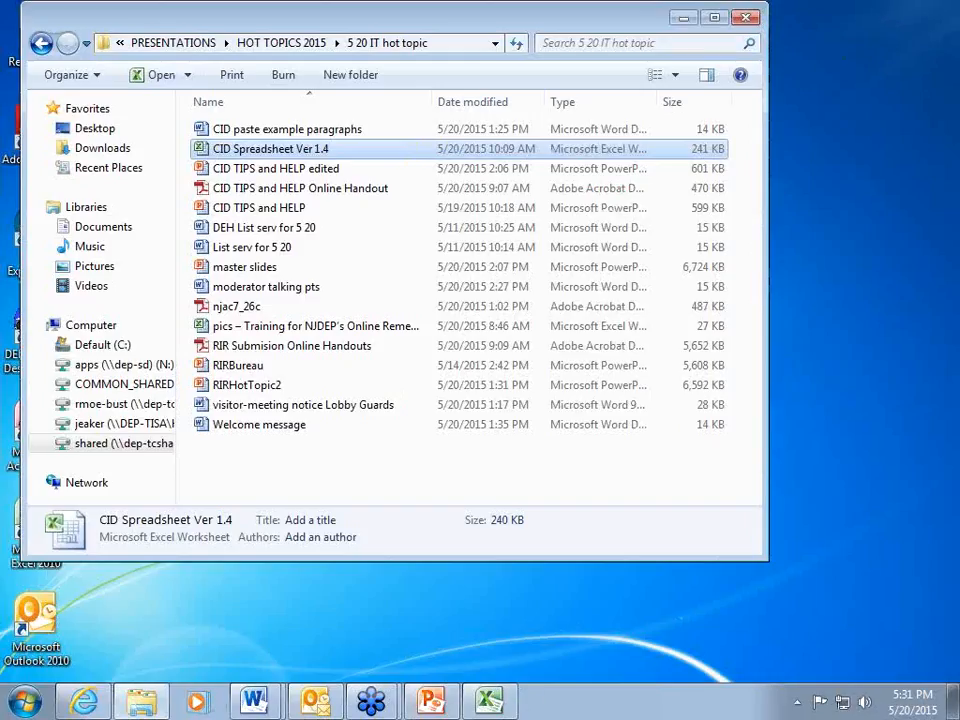
click(229, 611)
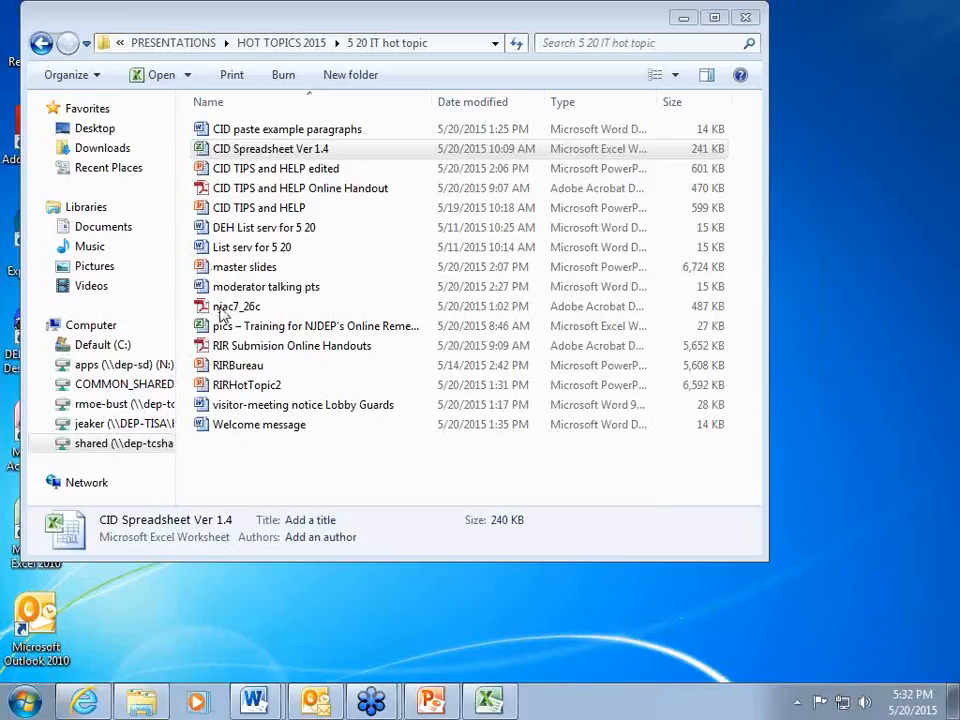
Switch briefly to Outlook and the master slides presentation, ending on the CID Spreadsheet Ver 1.4 workbook in Excel.
click(316, 703)
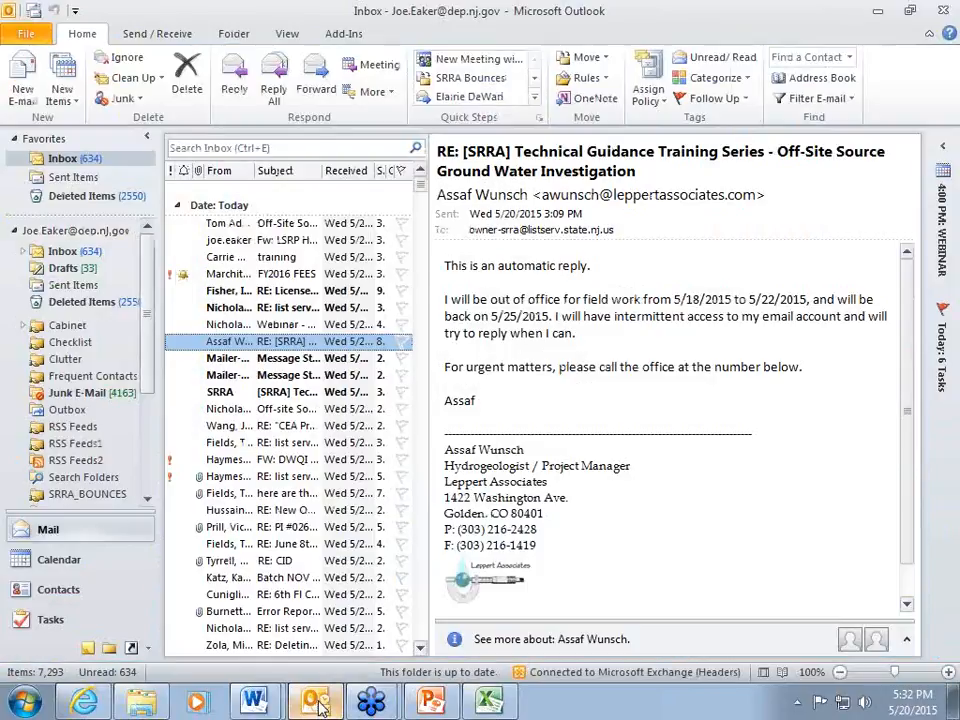
click(312, 704)
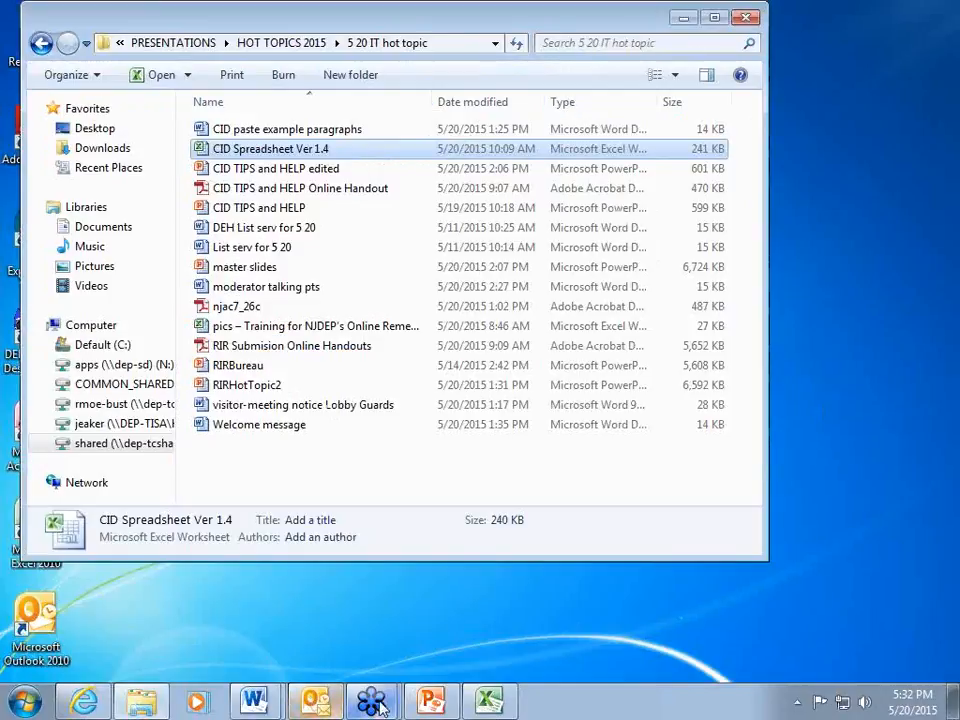
click(432, 705)
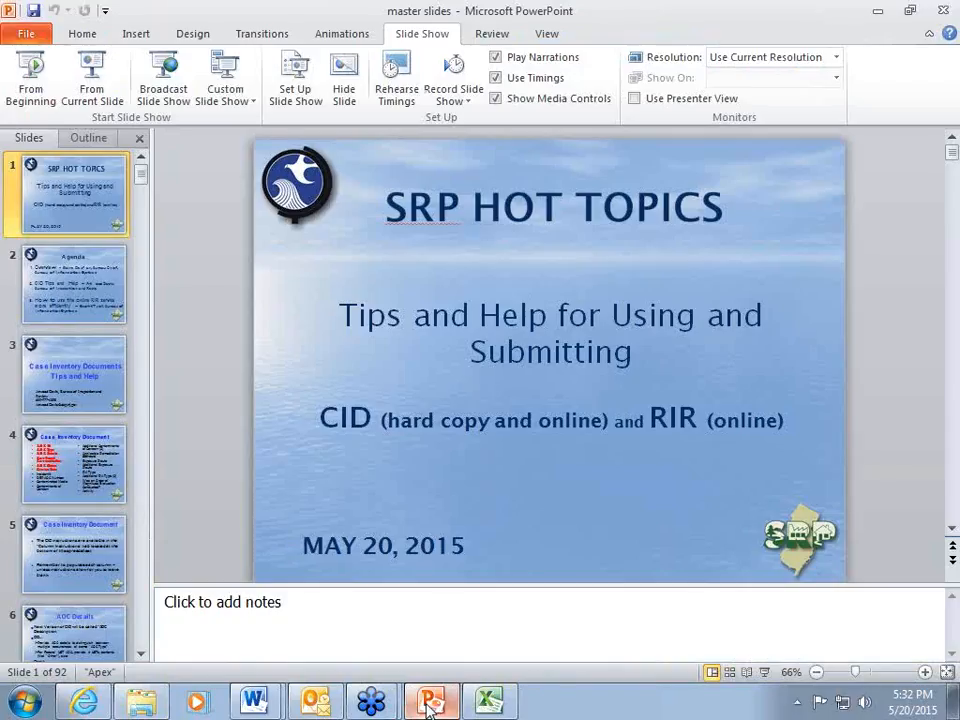
click(487, 705)
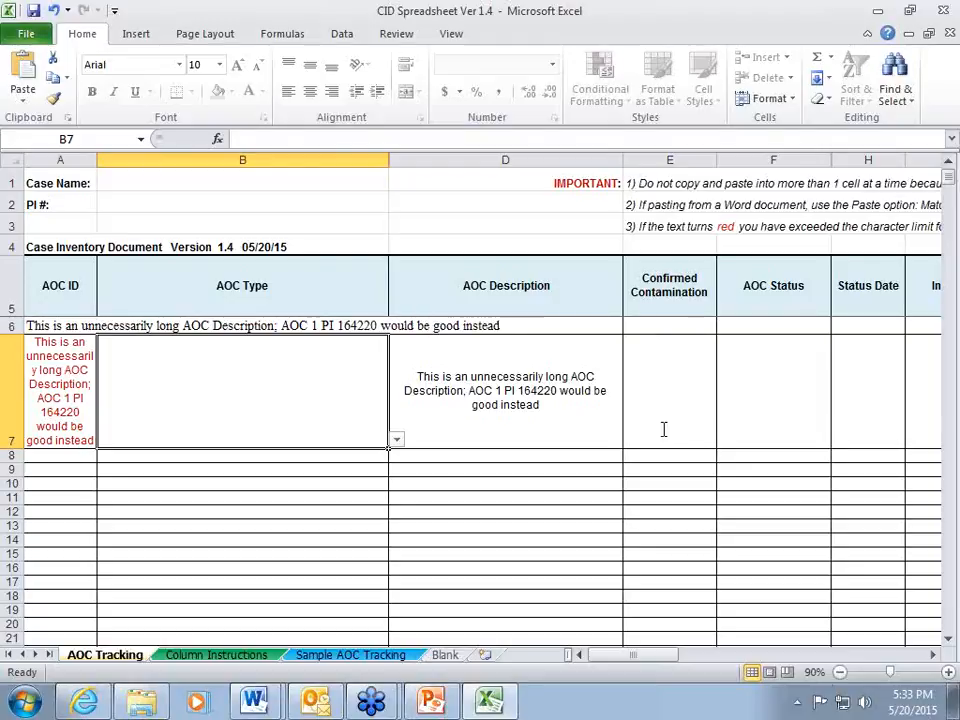
click(728, 600)
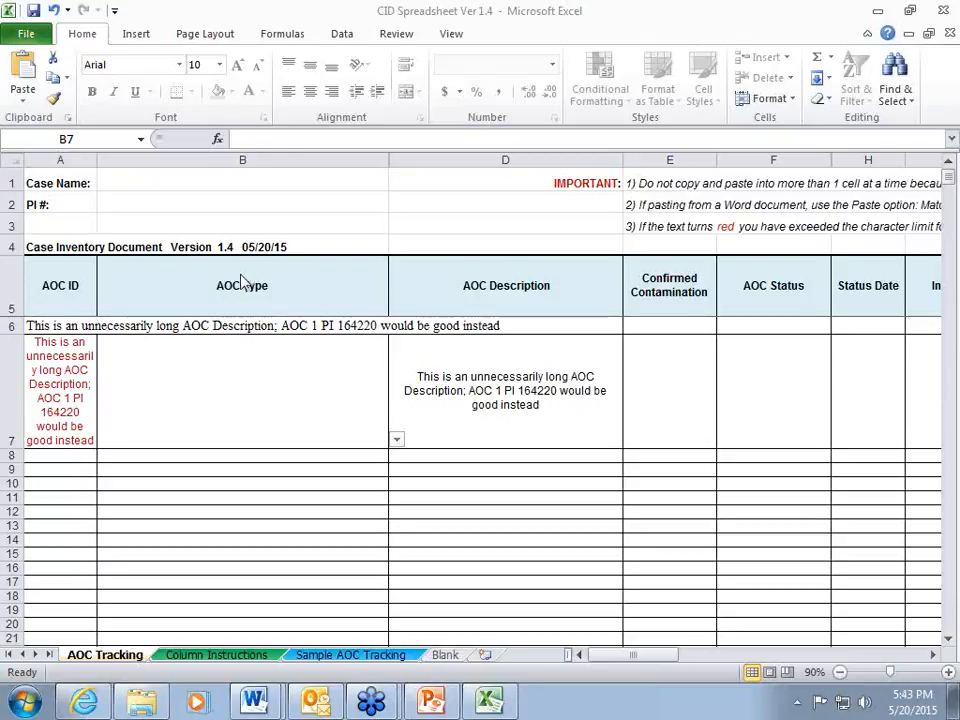
Close the Outlook window while keeping the CID spreadsheet open.
right_click(316, 700)
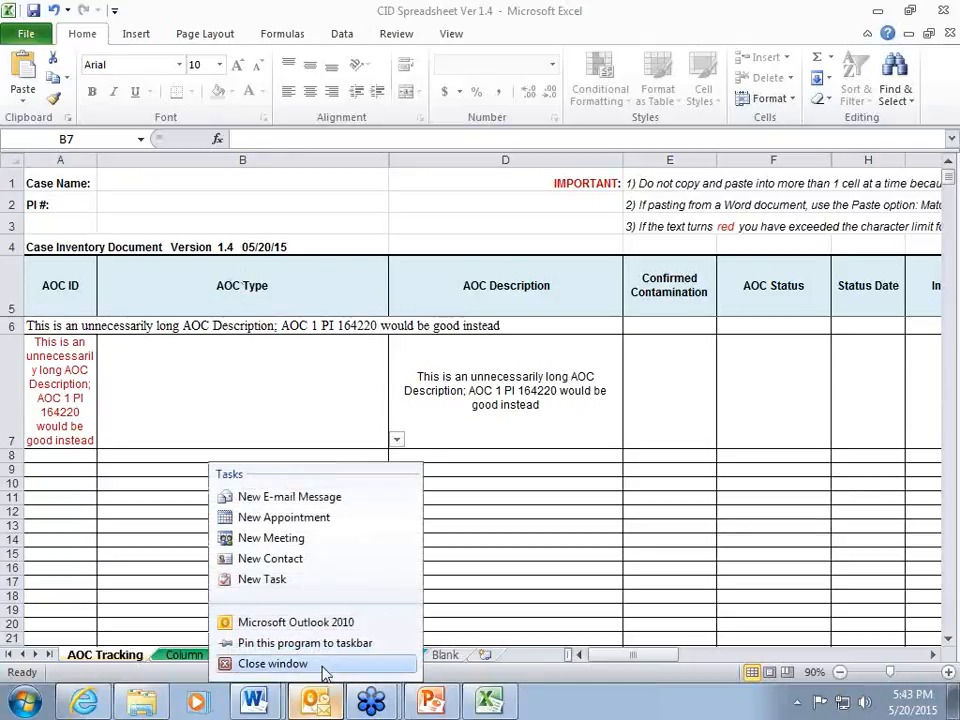
click(322, 667)
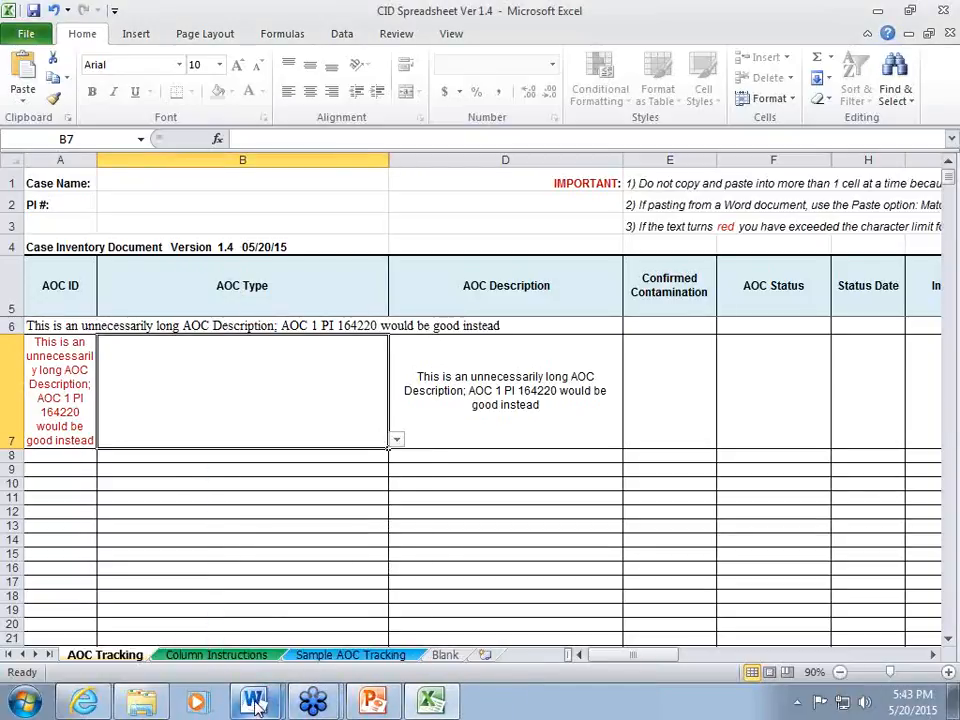
mouse_move(258, 706)
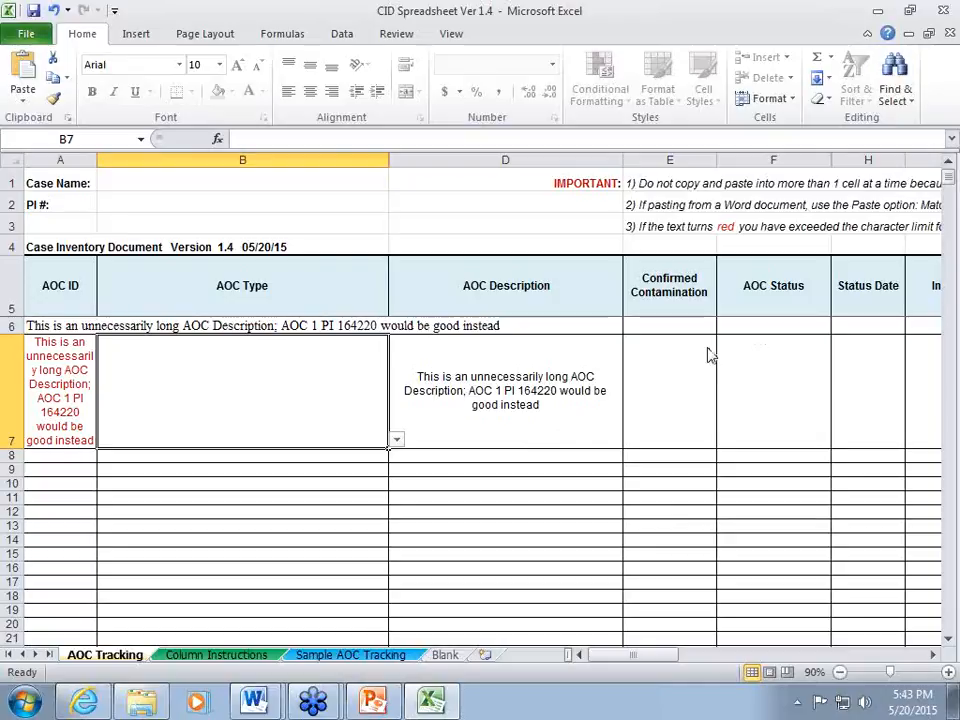
text(aOC Type)
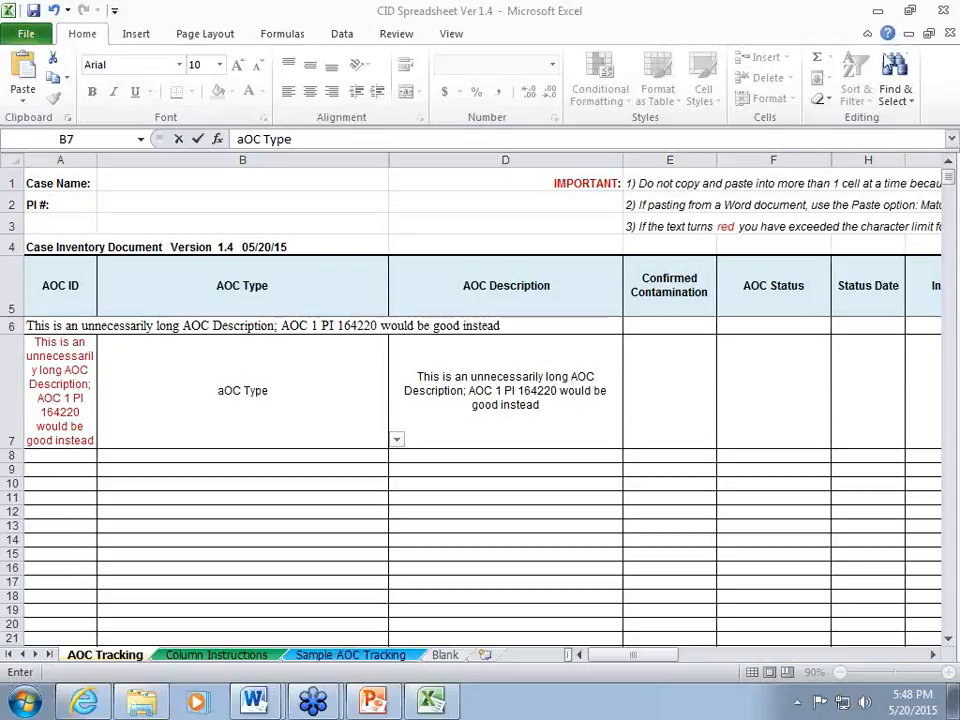
Close all open Word windows and the master slides presentation in PowerPoint.
right_click(257, 706)
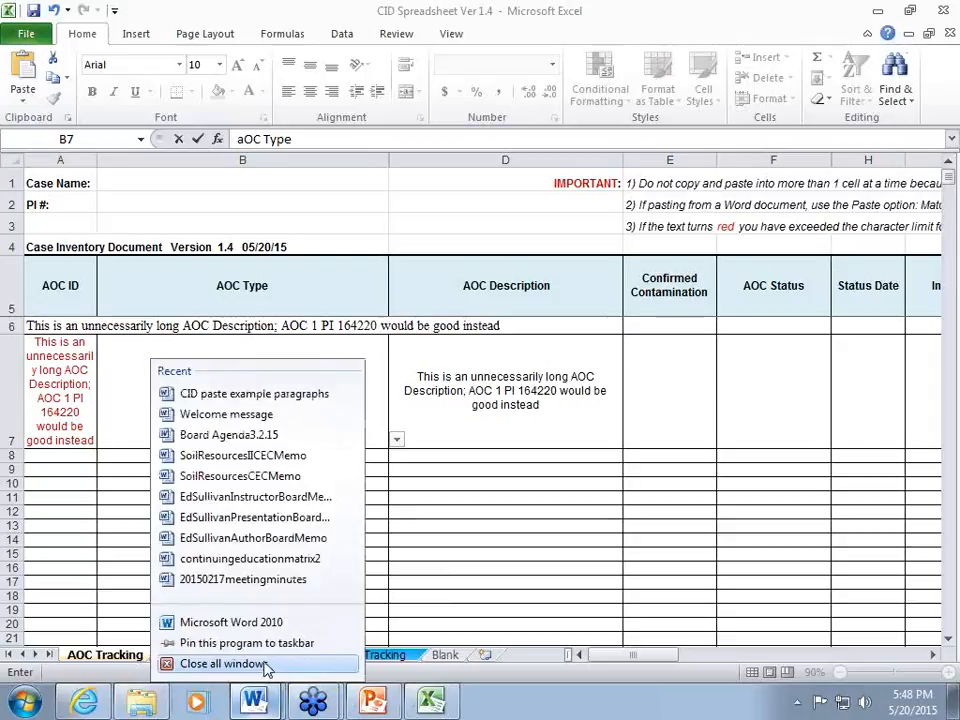
click(266, 665)
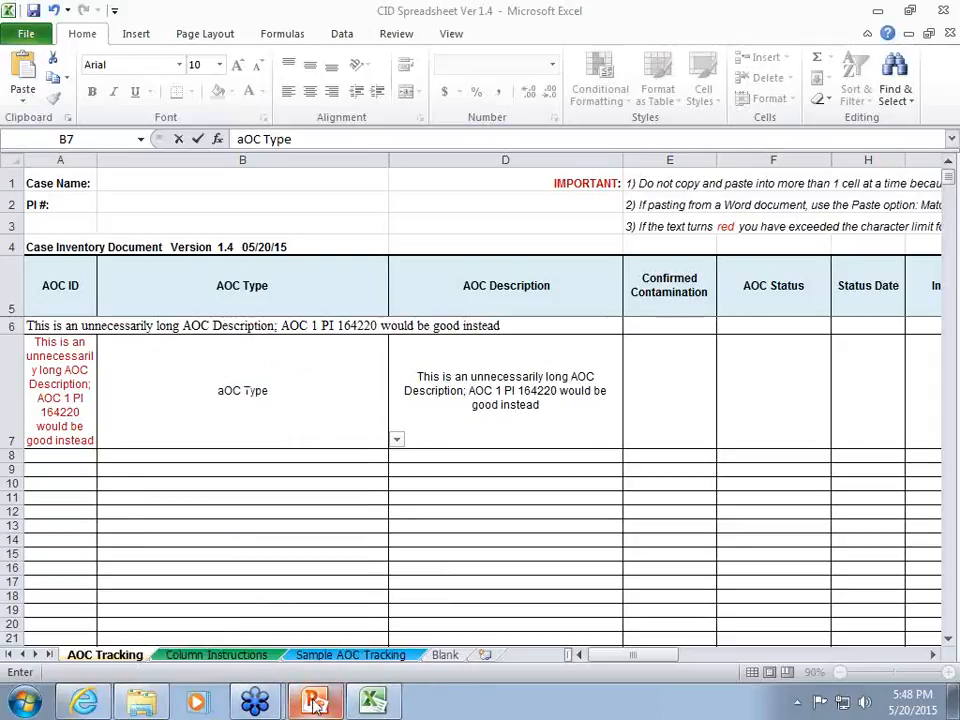
right_click(313, 704)
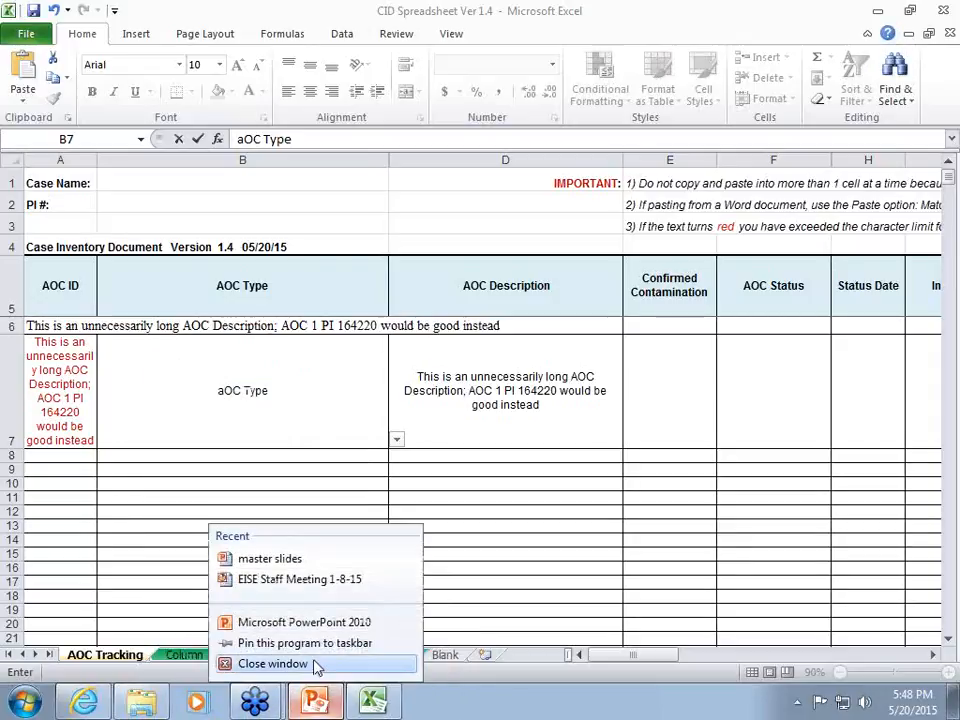
click(272, 664)
Close the CID Spreadsheet Ver 1.4 workbook without saving its changes.
right_click(315, 702)
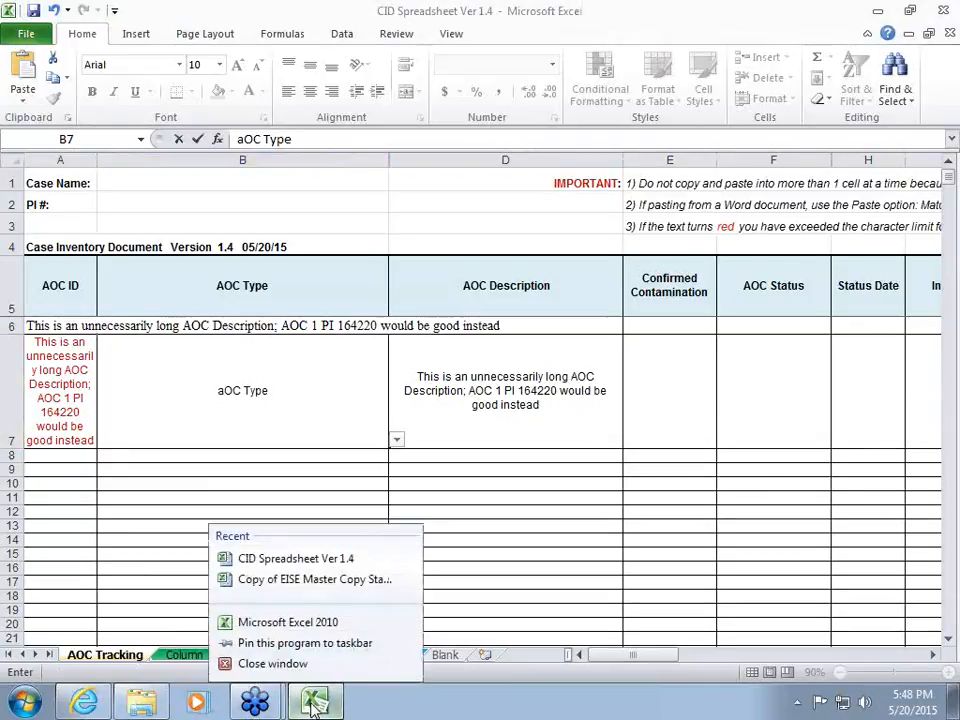
click(315, 665)
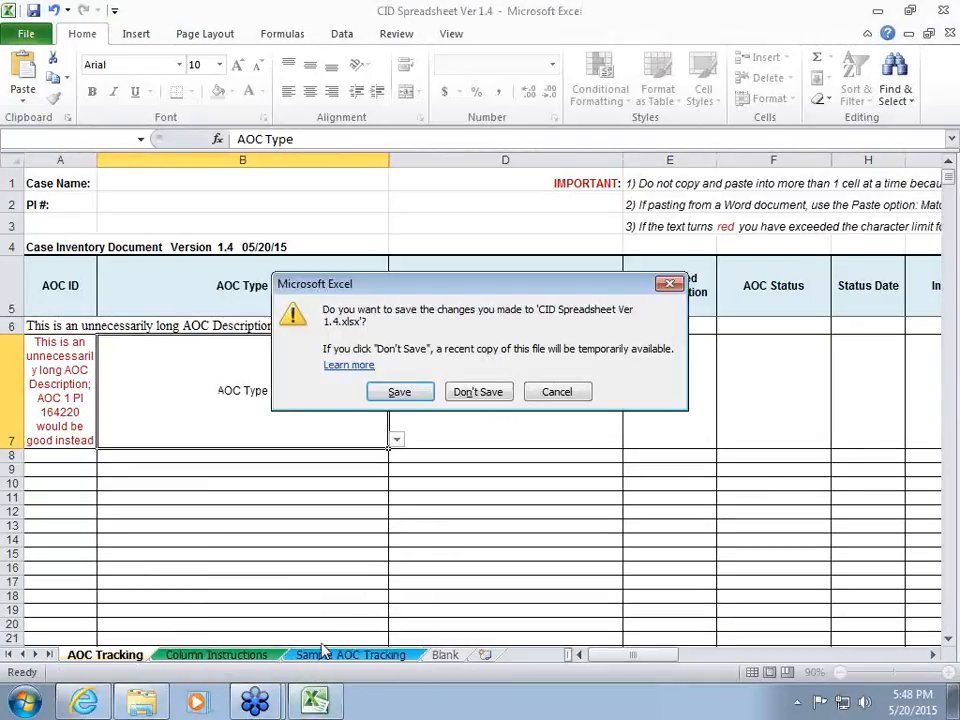
click(478, 392)
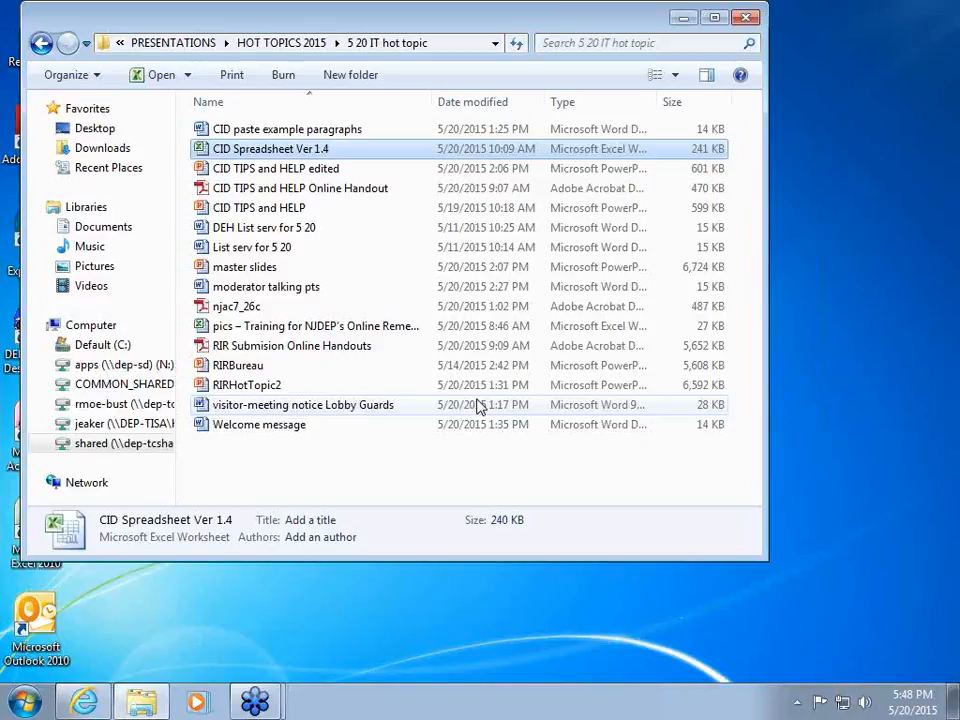
right_click(141, 700)
click(182, 624)
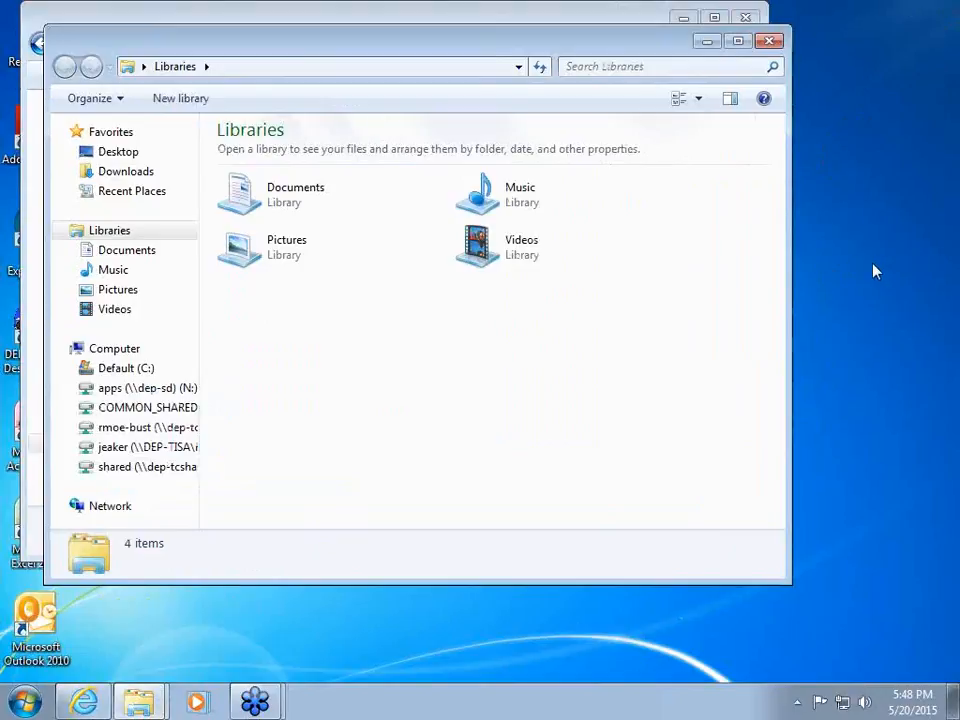
click(568, 266)
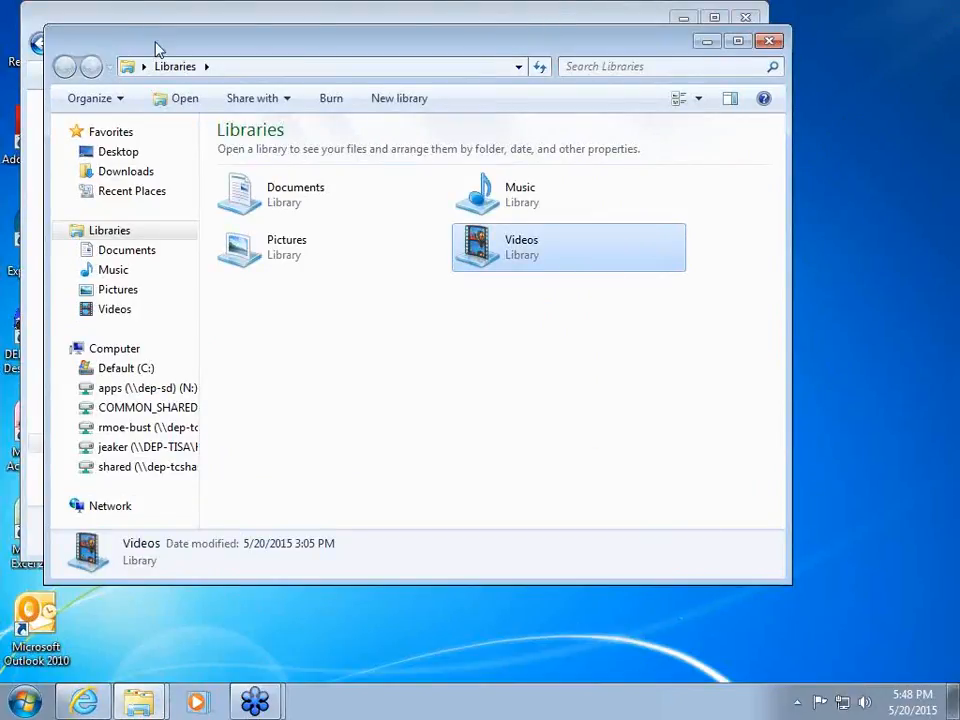
drag(169, 48, 46, 76)
click(648, 69)
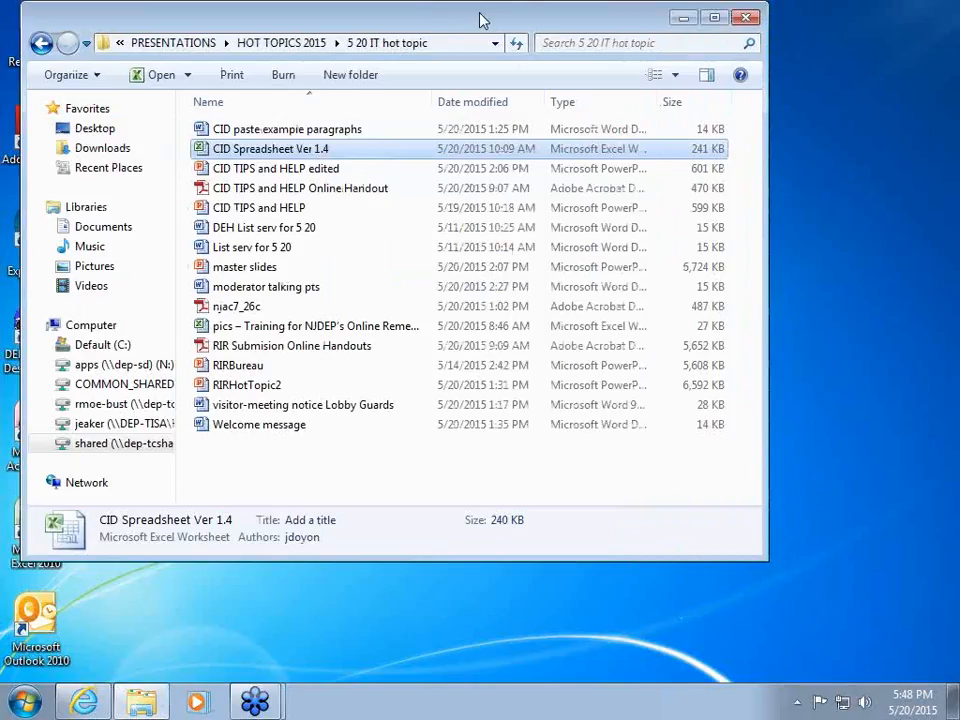
Move the 5 20 IT hot topic folder window aside on the desktop.
drag(482, 21, 377, 46)
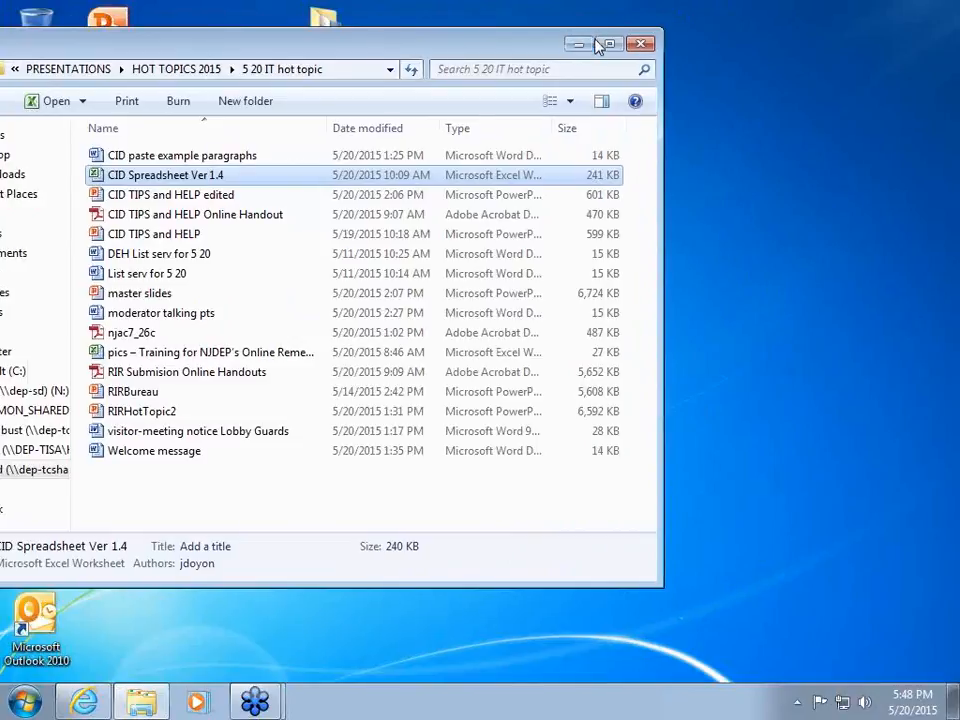